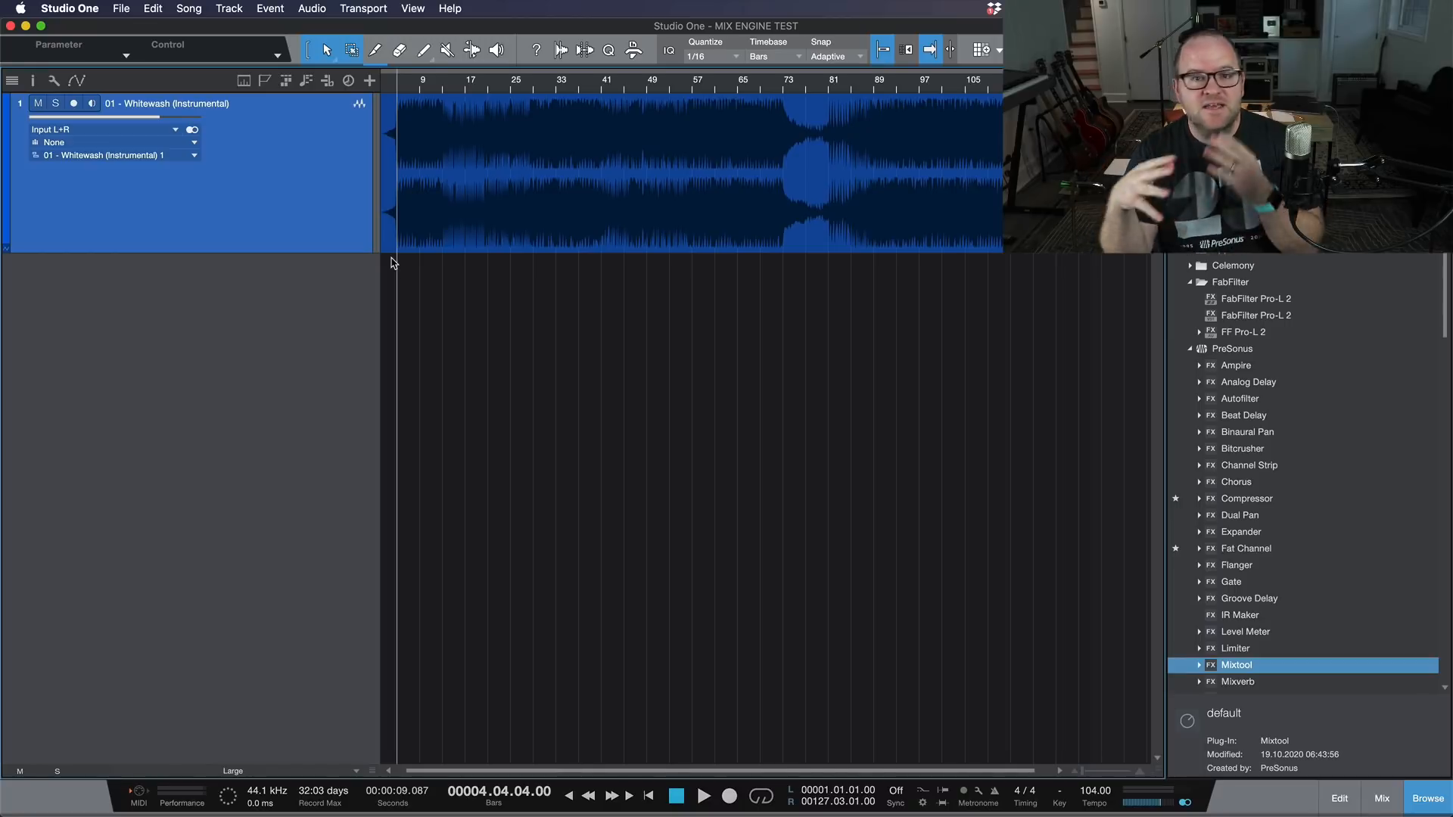
Step: Duplicate the Whitewash instrumental track with its audio, show the mixer, and play both tracks together
drag(467, 220, 456, 297)
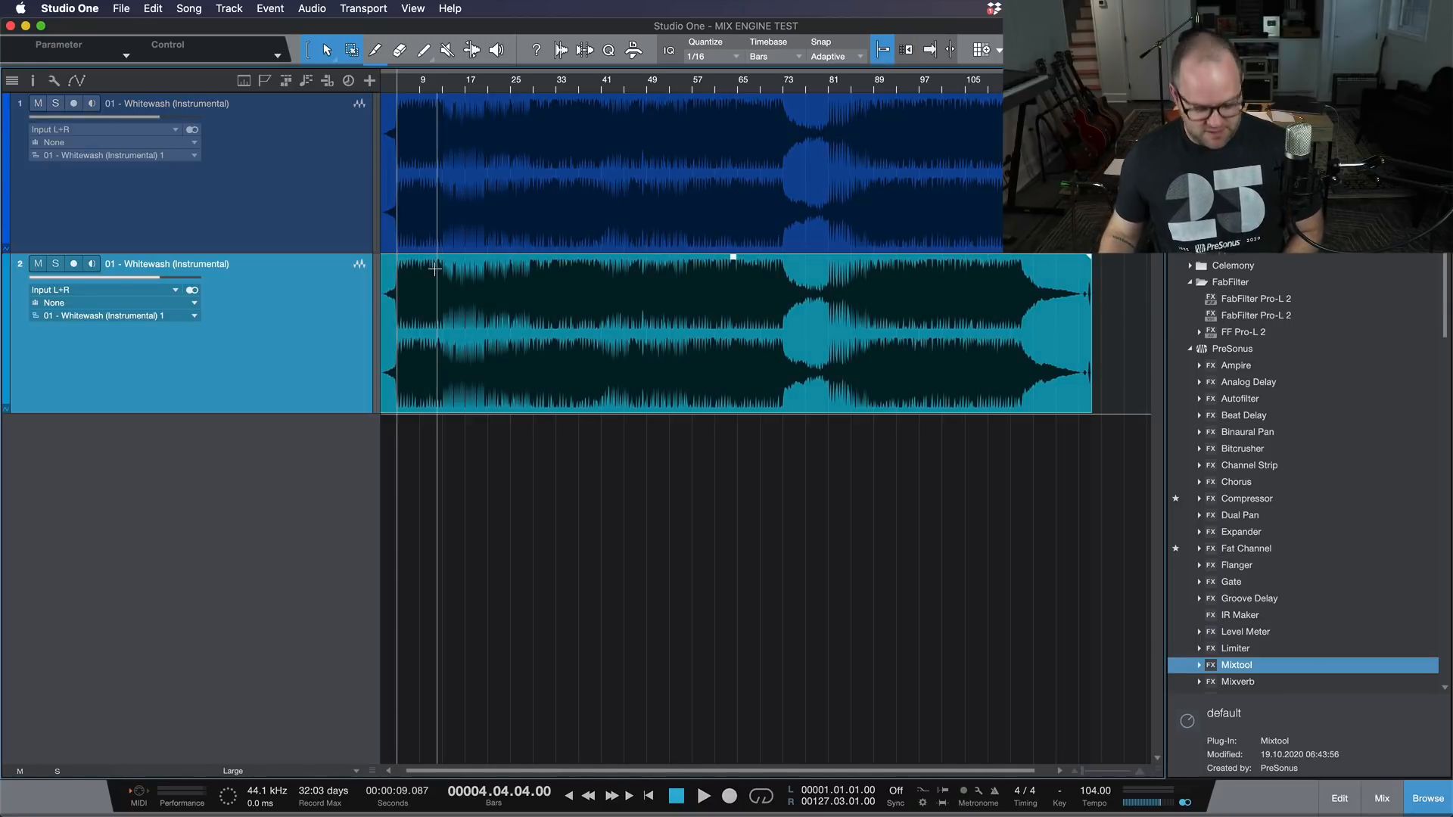
key(F3)
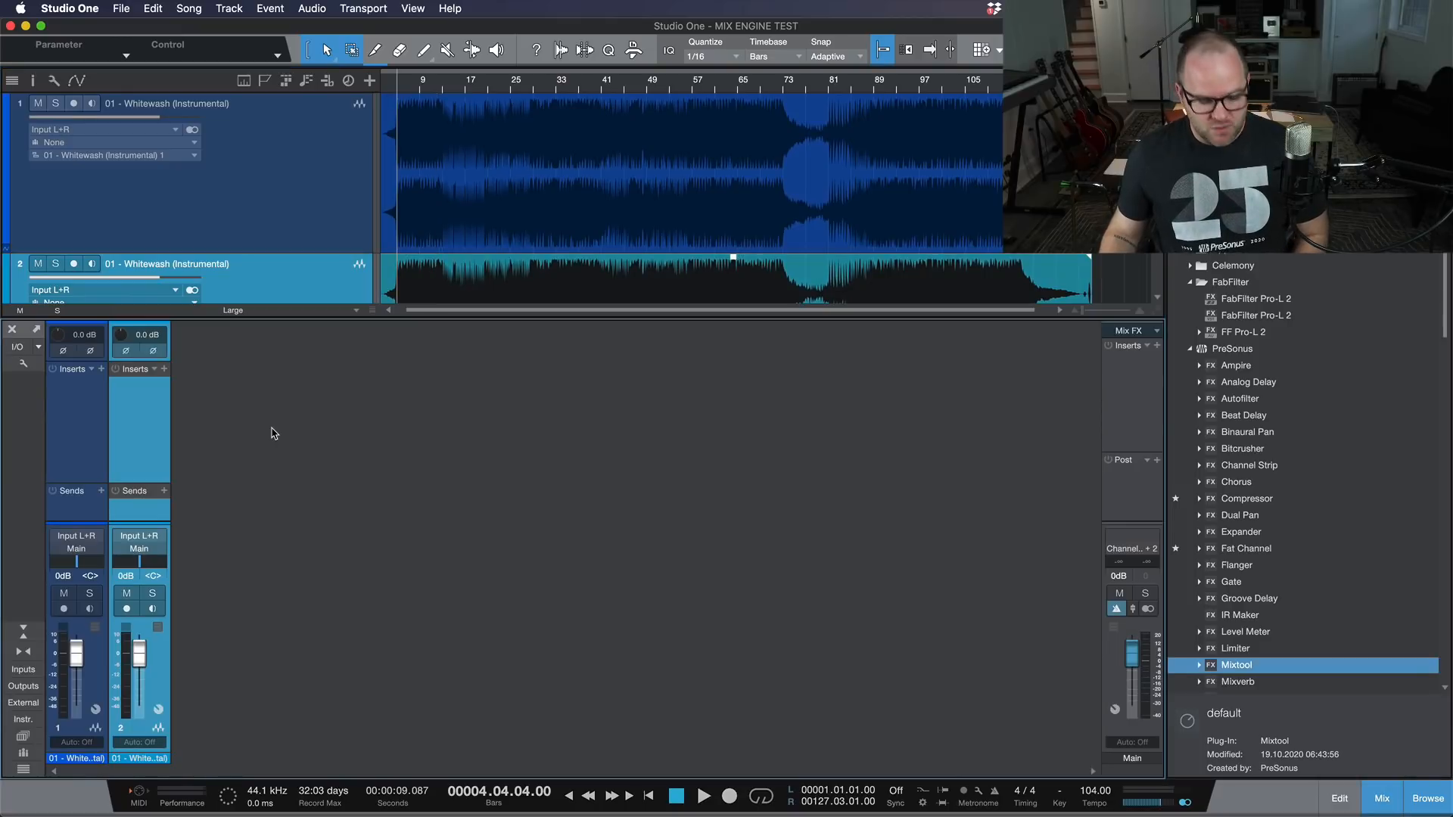
key(space)
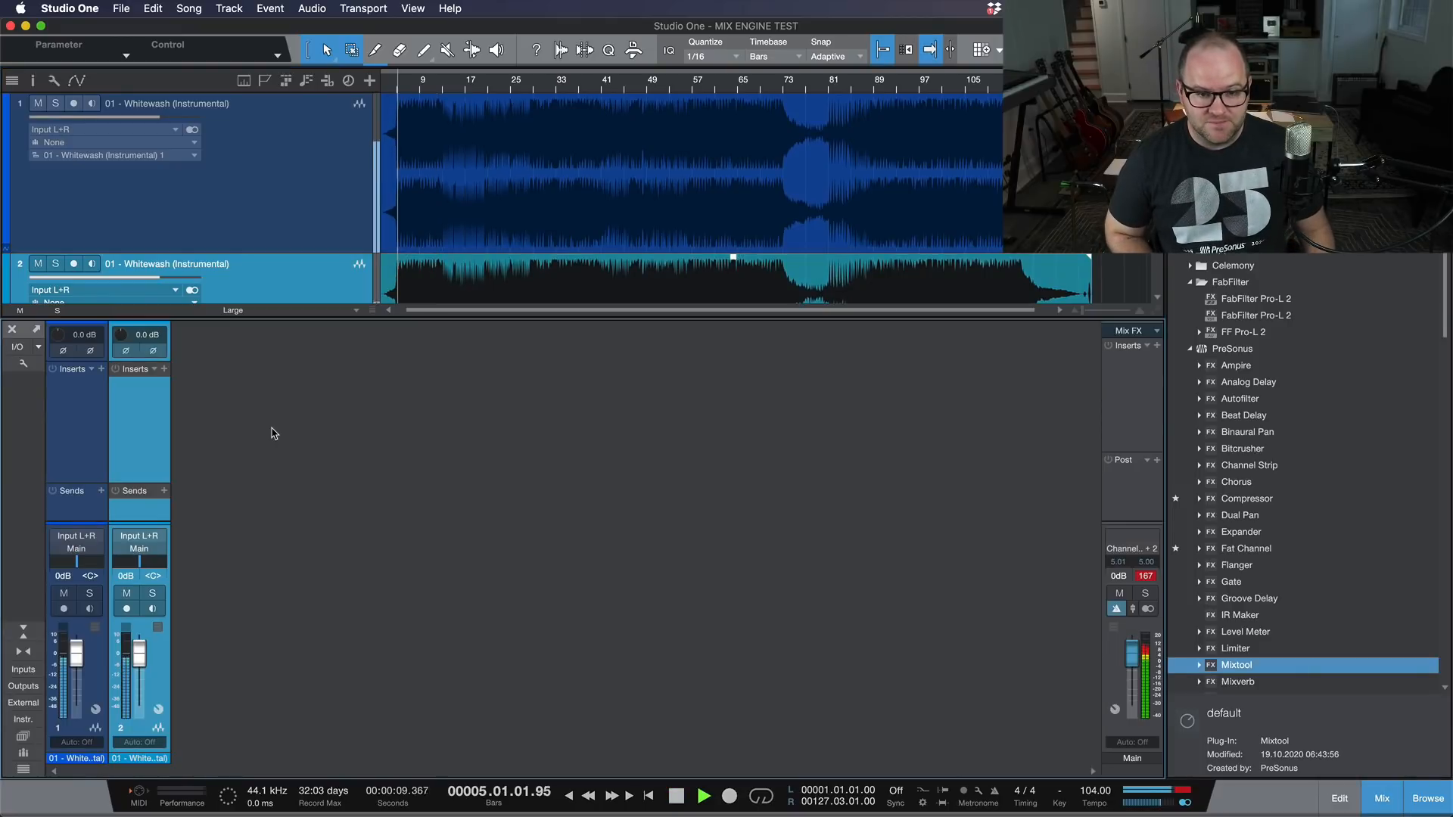
key(space)
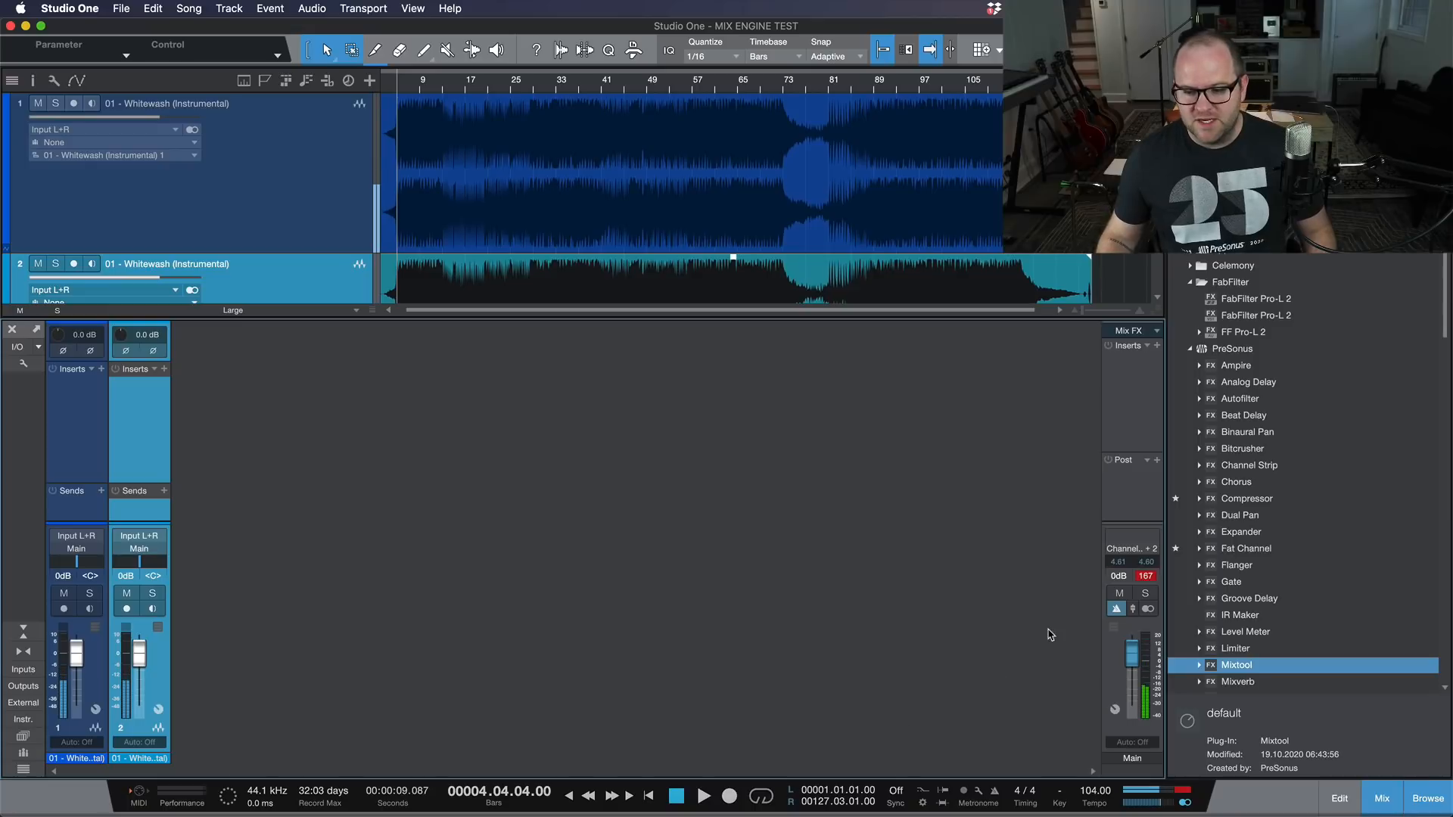
Step: Invert the left and right polarity on the duplicate track's channel and play both tracks against each other
click(125, 351)
click(153, 350)
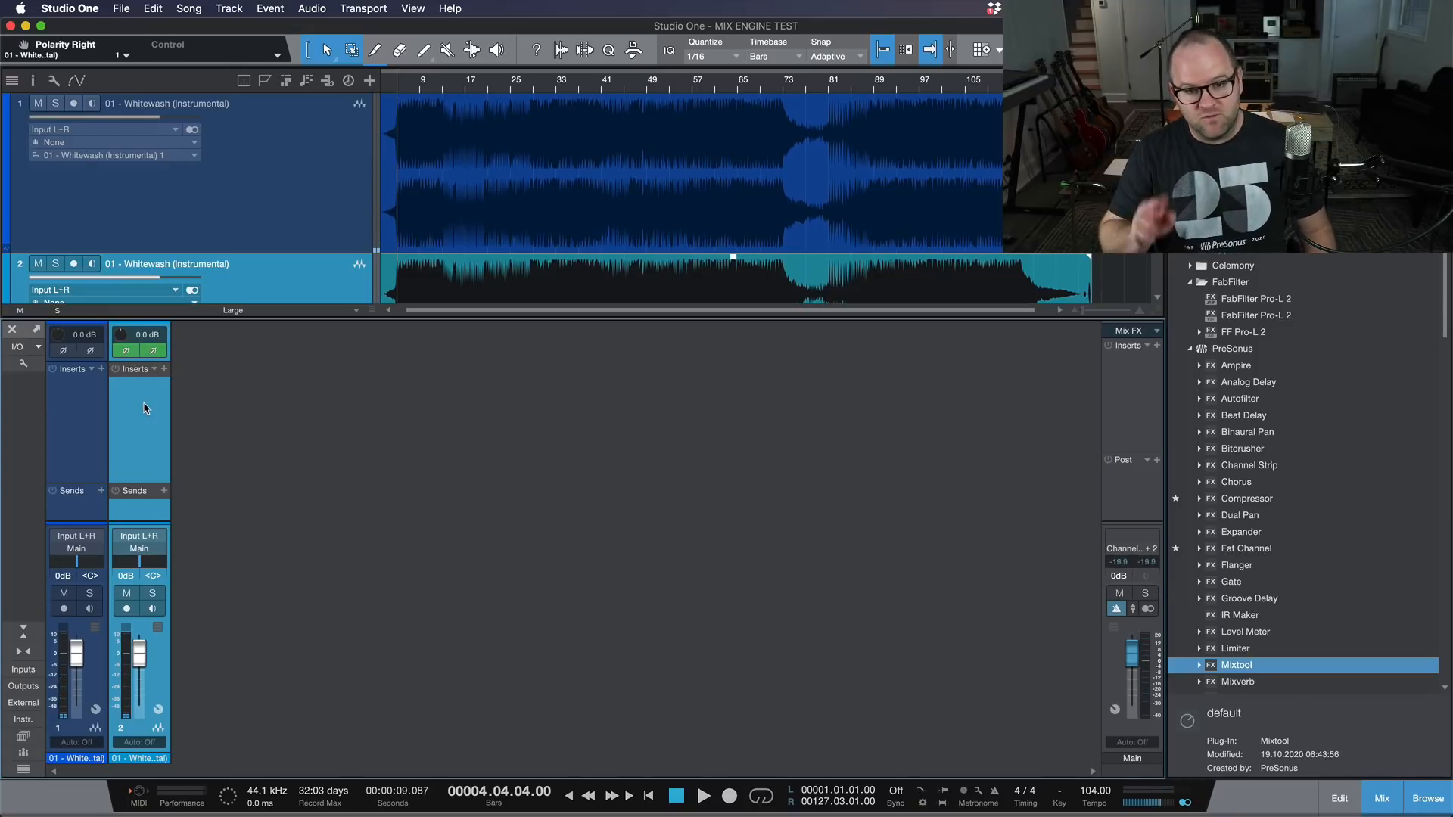
key(space)
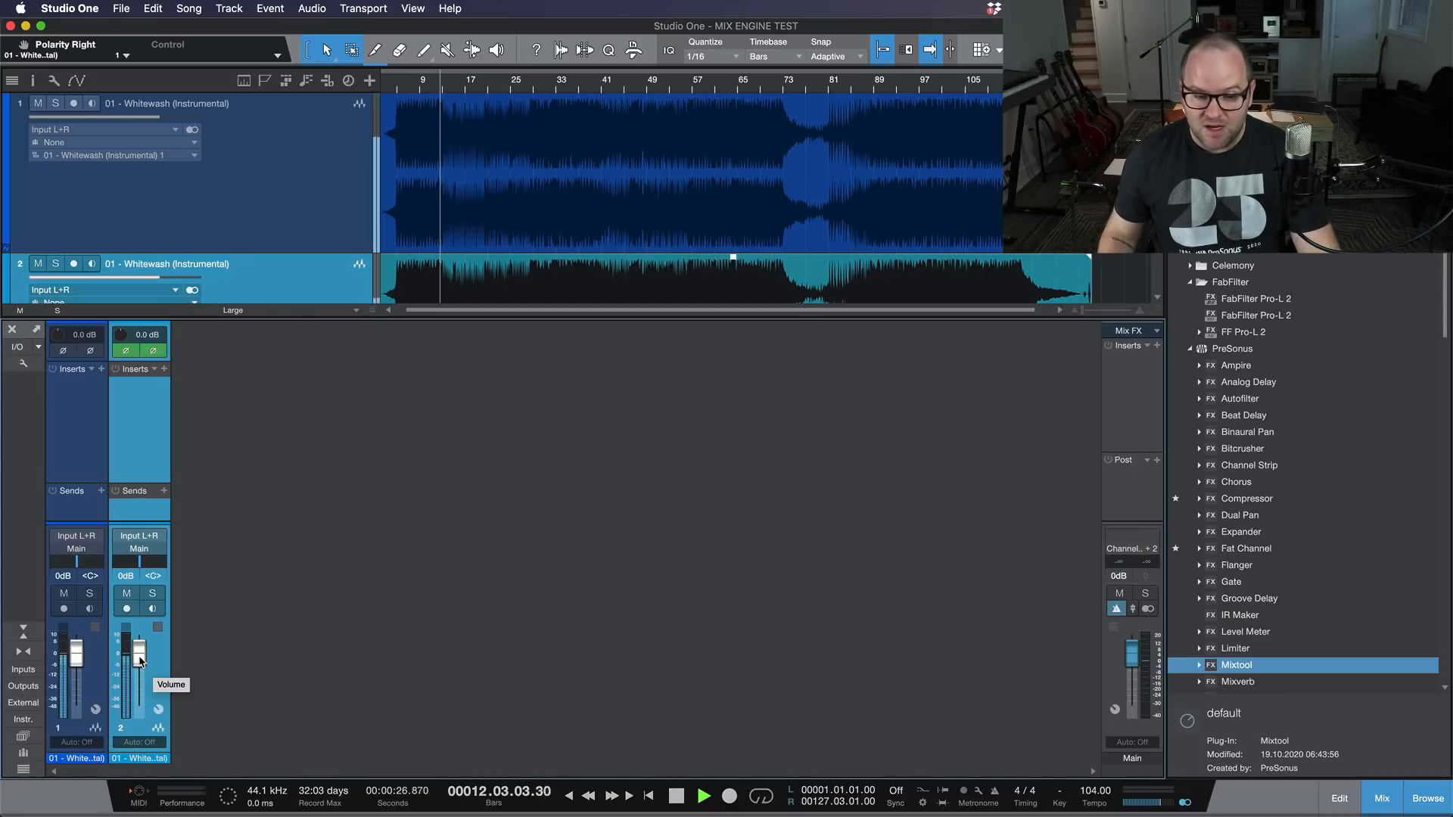
Step: Lower the duplicate channel's volume to -7.7 dB, then bring it back to 0 dB during playback
drag(140, 661, 140, 672)
key(space)
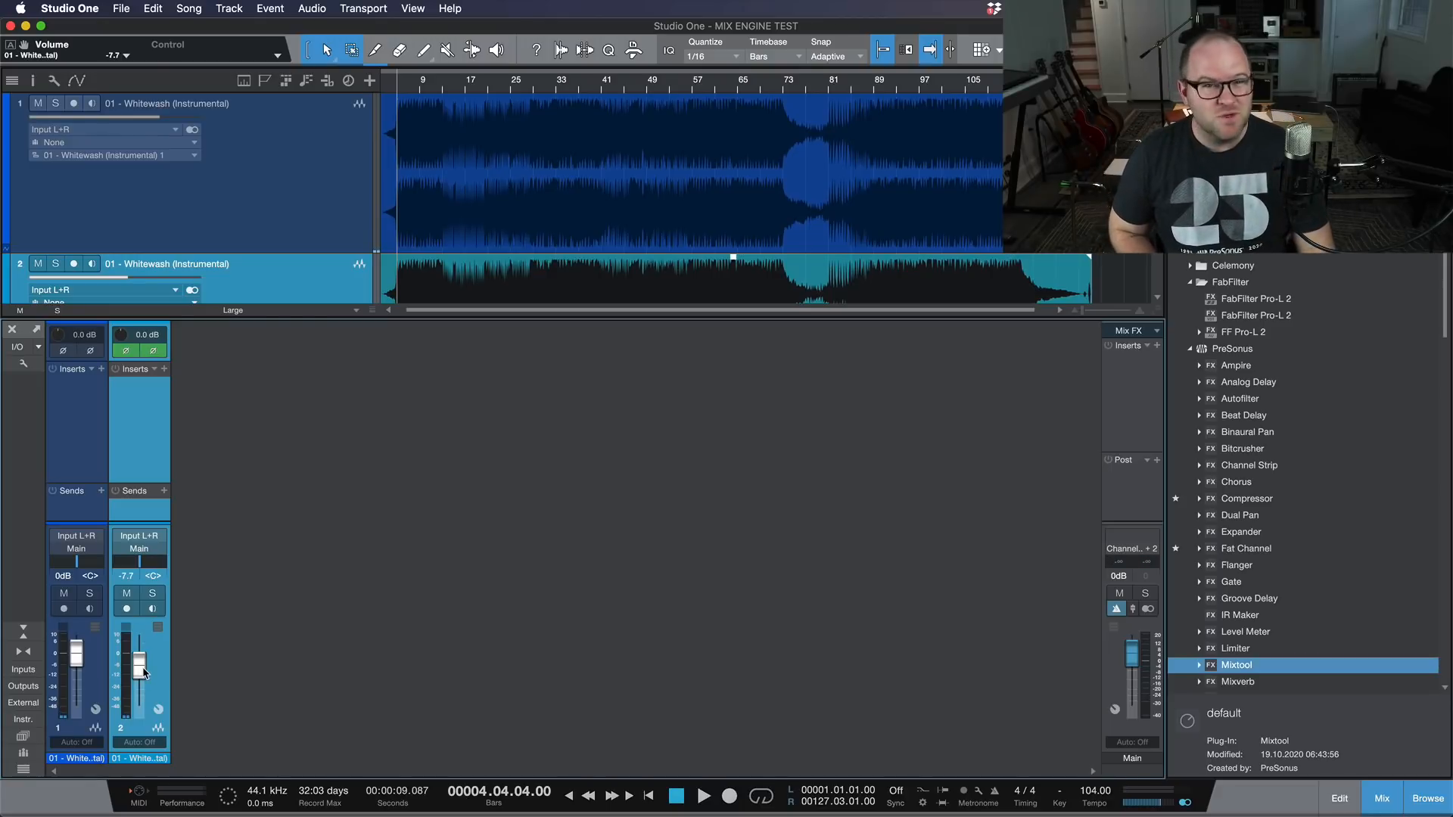
key(space)
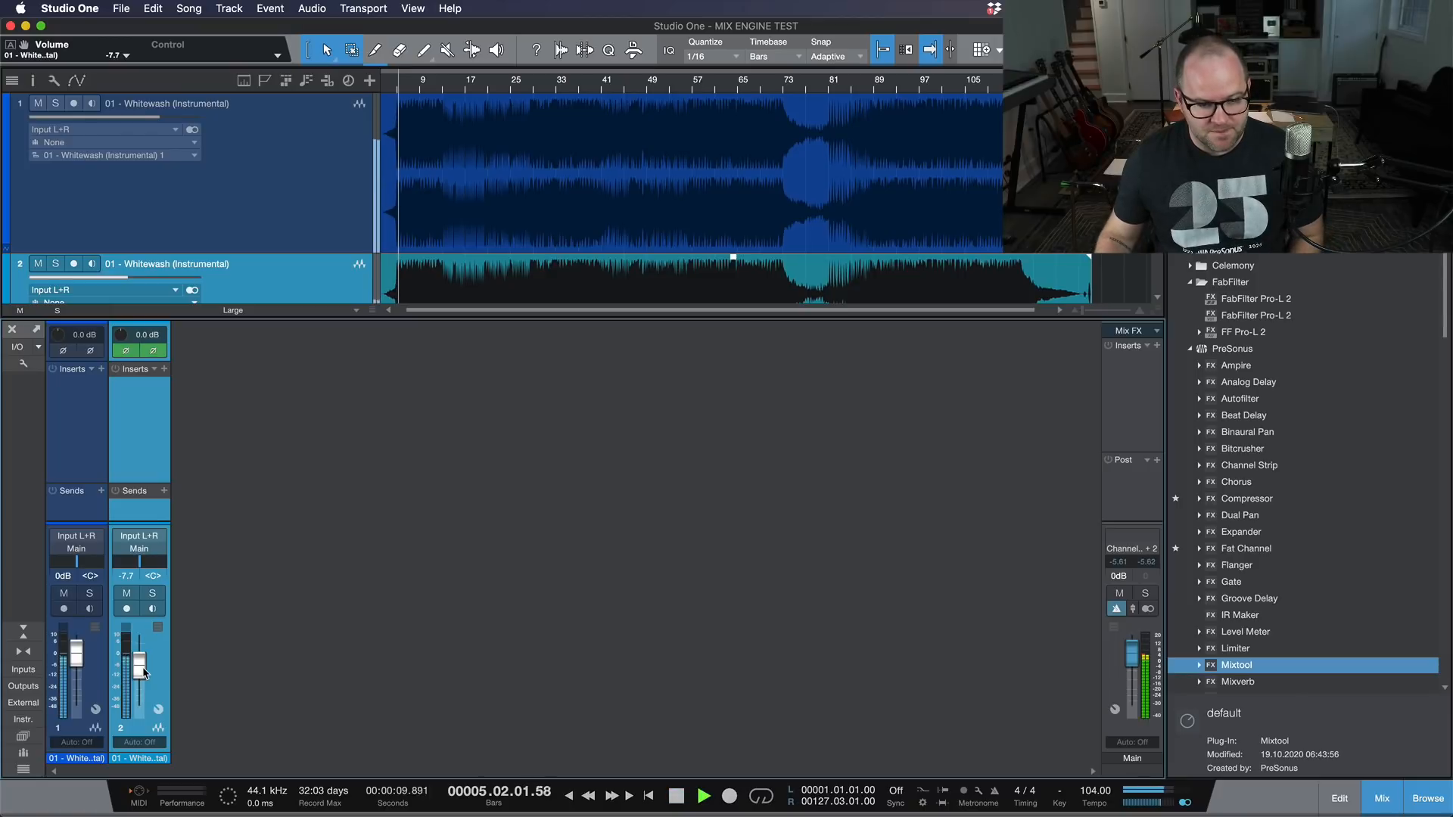
drag(144, 672, 145, 660)
key(space)
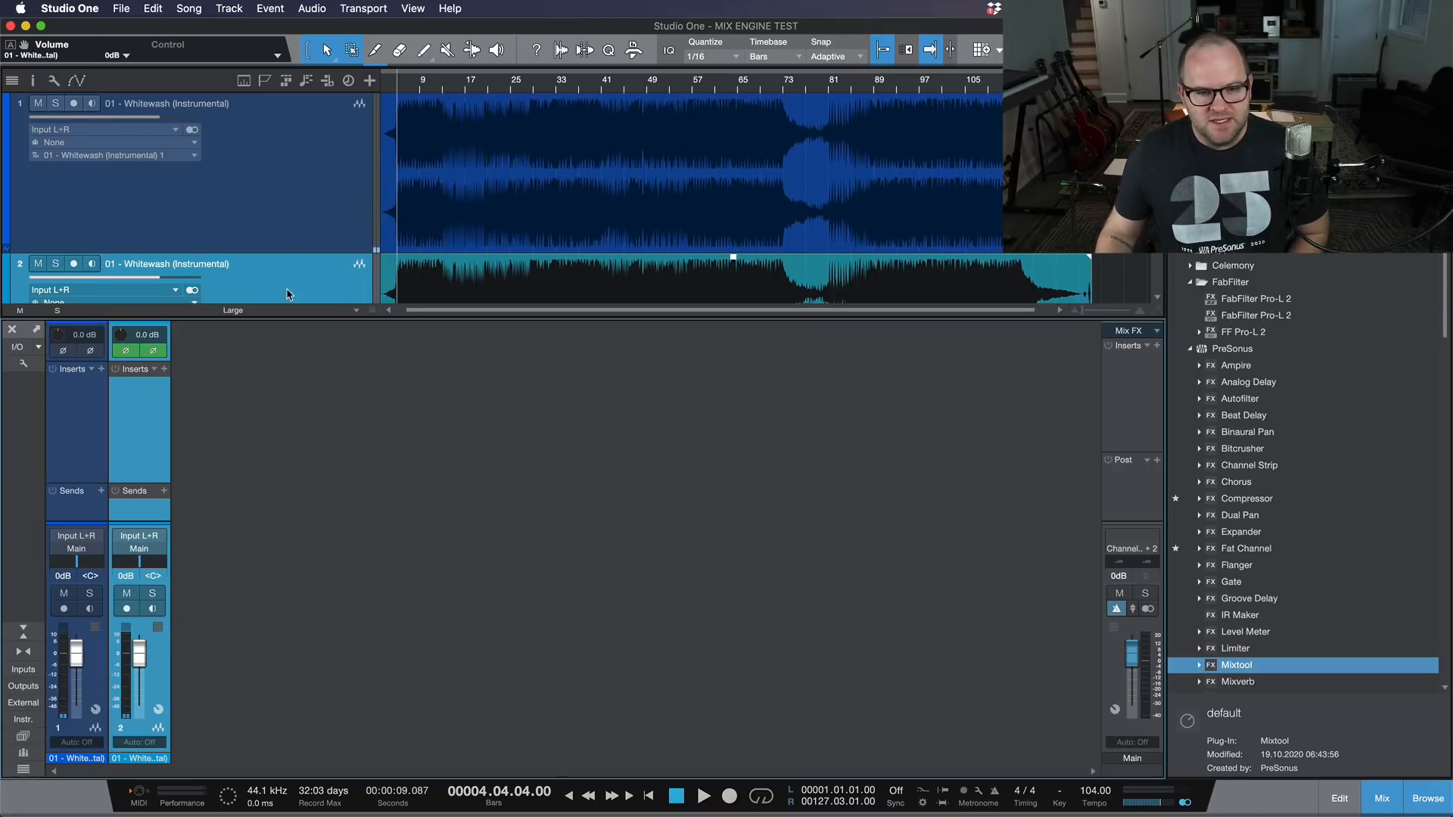
Step: Remove the duplicate track and insert a Mixtool on both the Main bus and the Whitewash channel
key(shift+t)
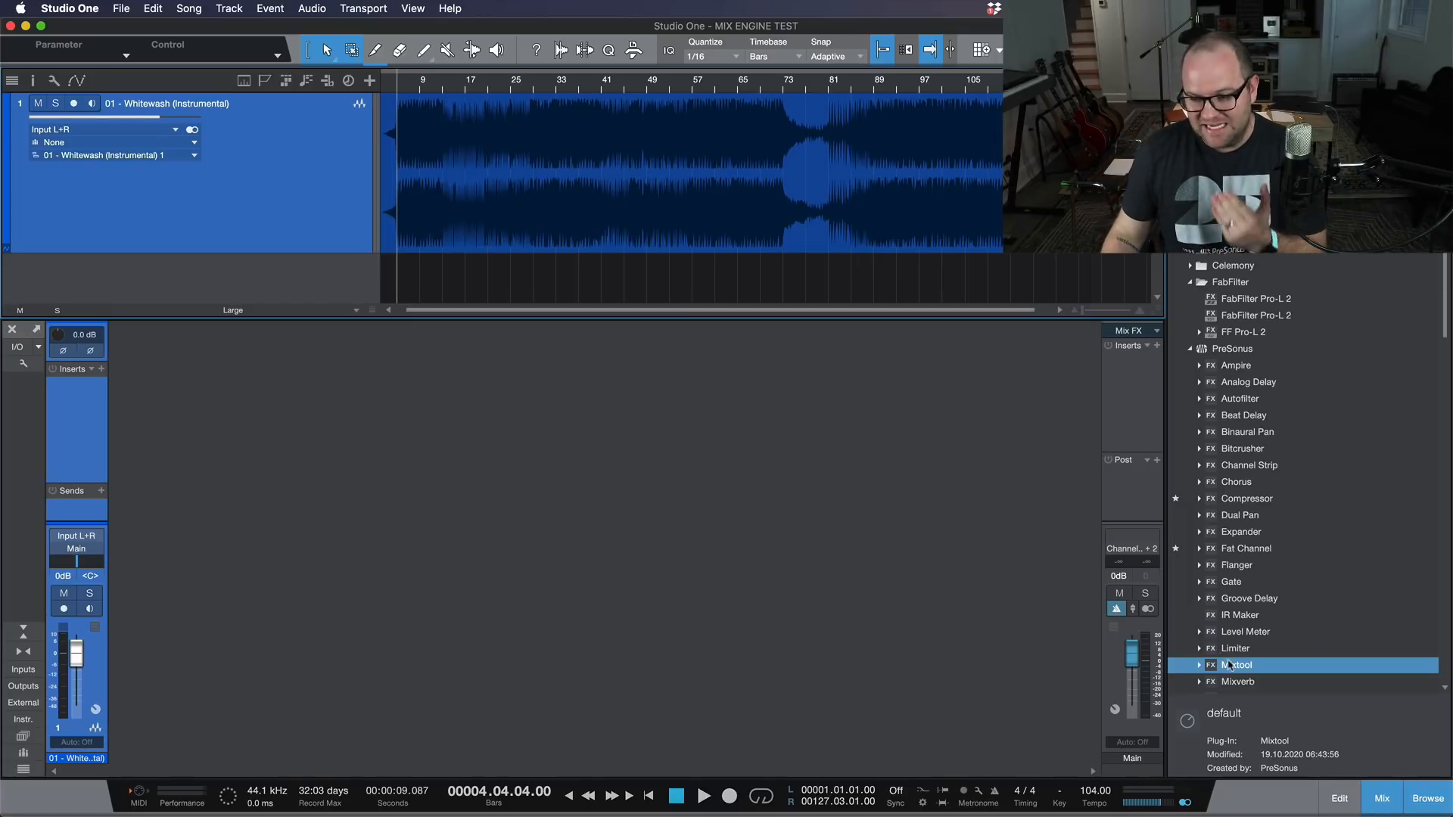
drag(1234, 666, 1133, 416)
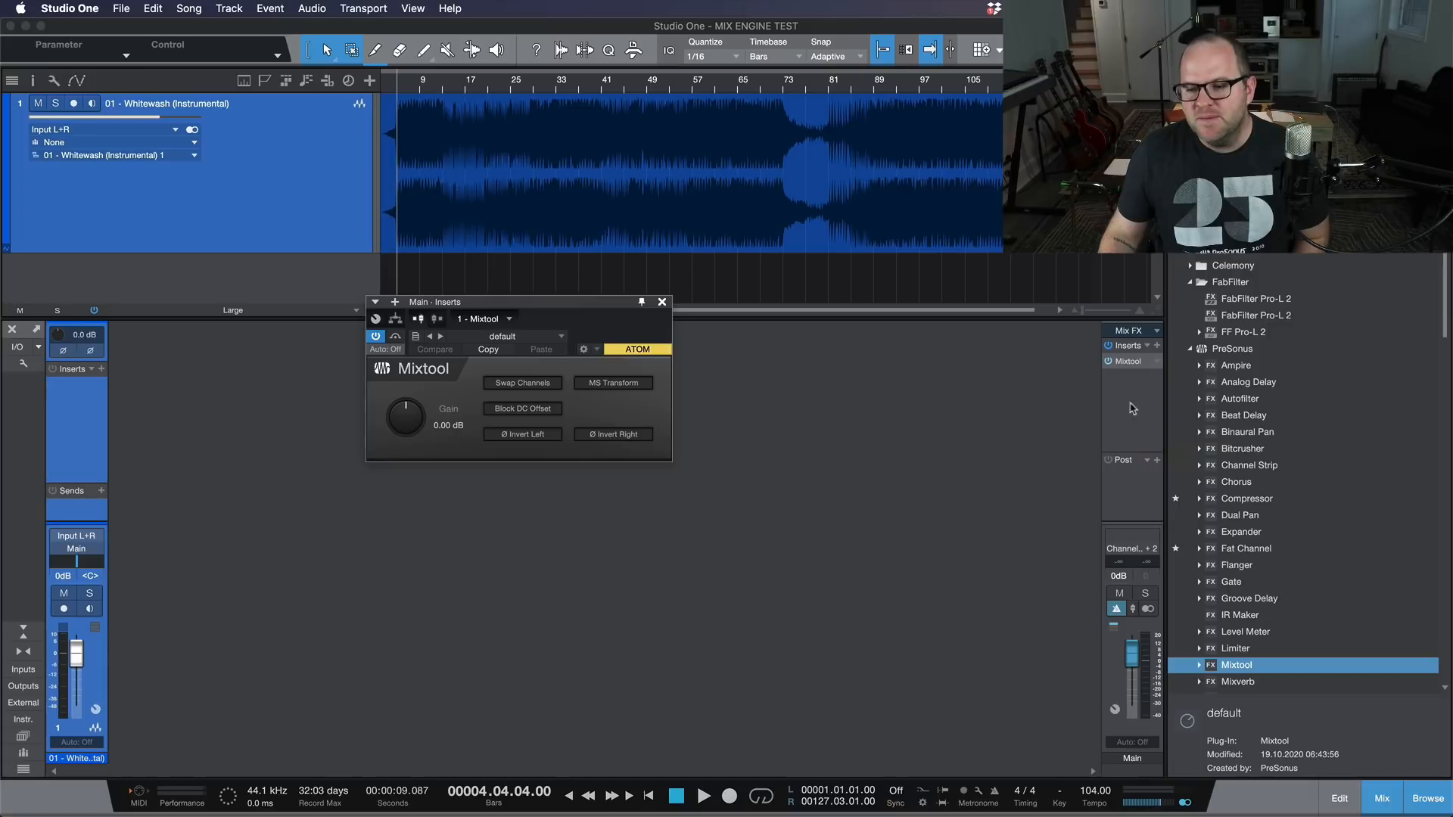
drag(1137, 364, 76, 416)
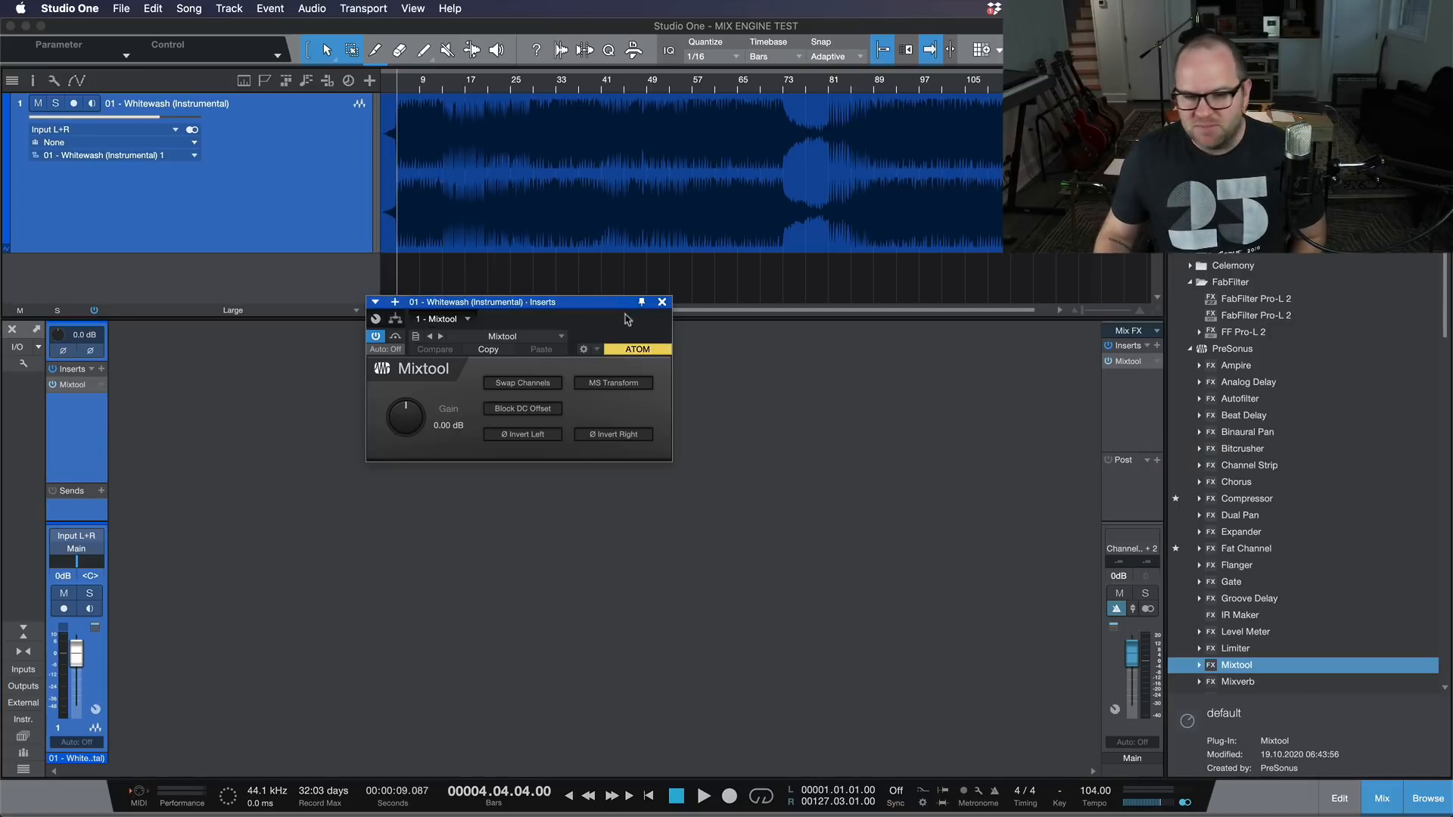
click(662, 303)
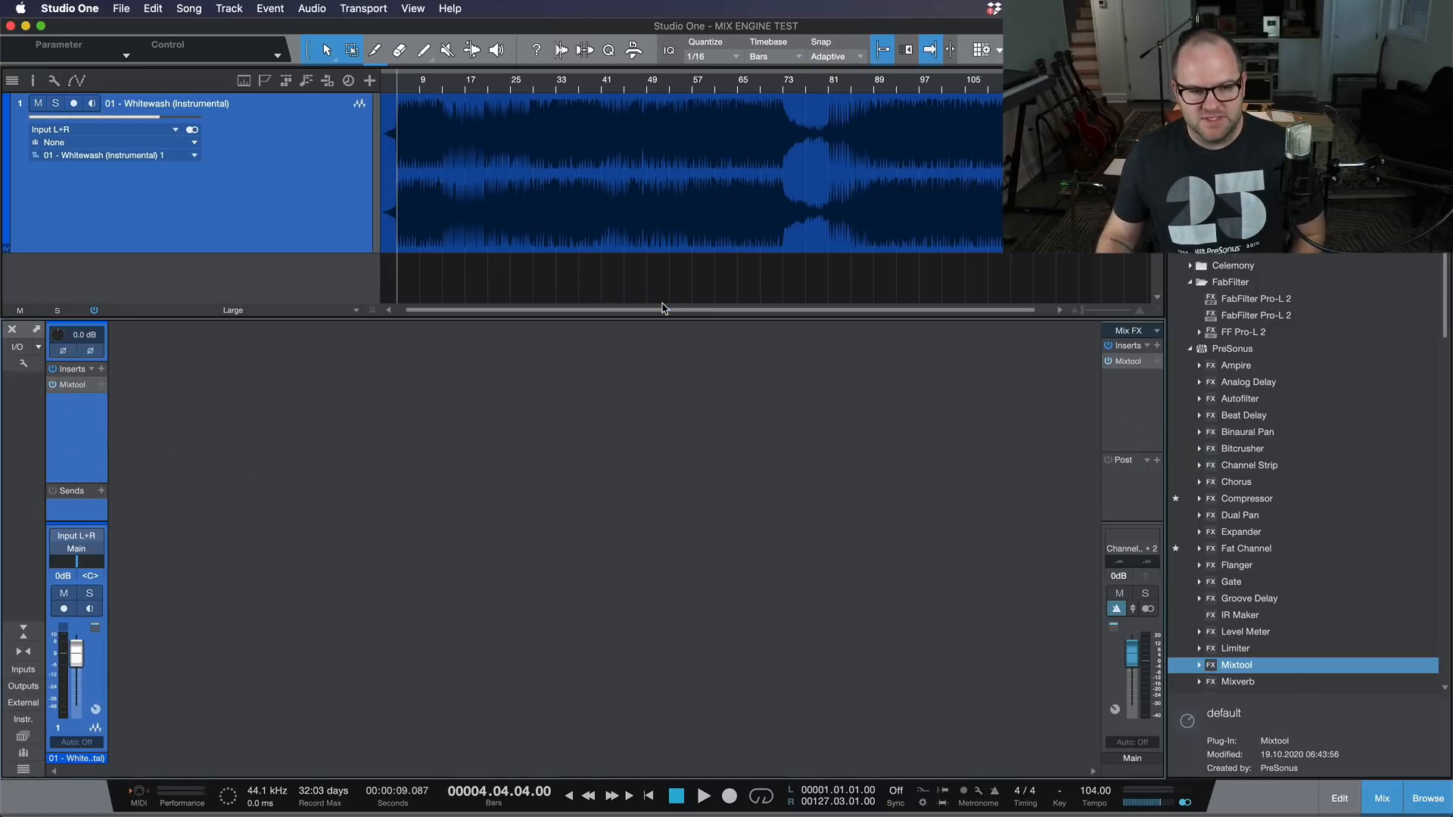
Step: Set the gain of the Whitewash channel's Mixtool to 24 dB and close its window
click(73, 385)
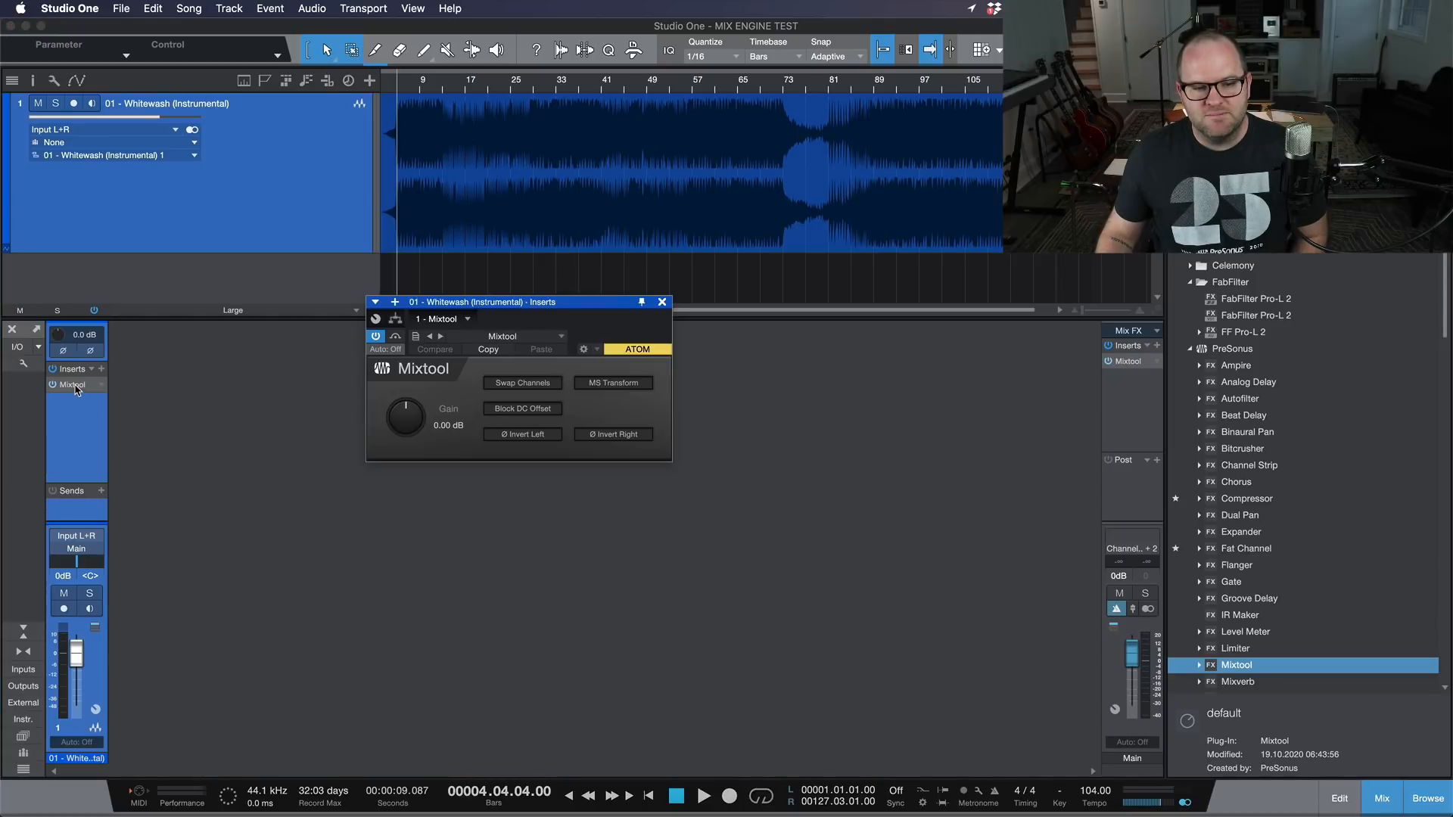
drag(407, 424, 410, 242)
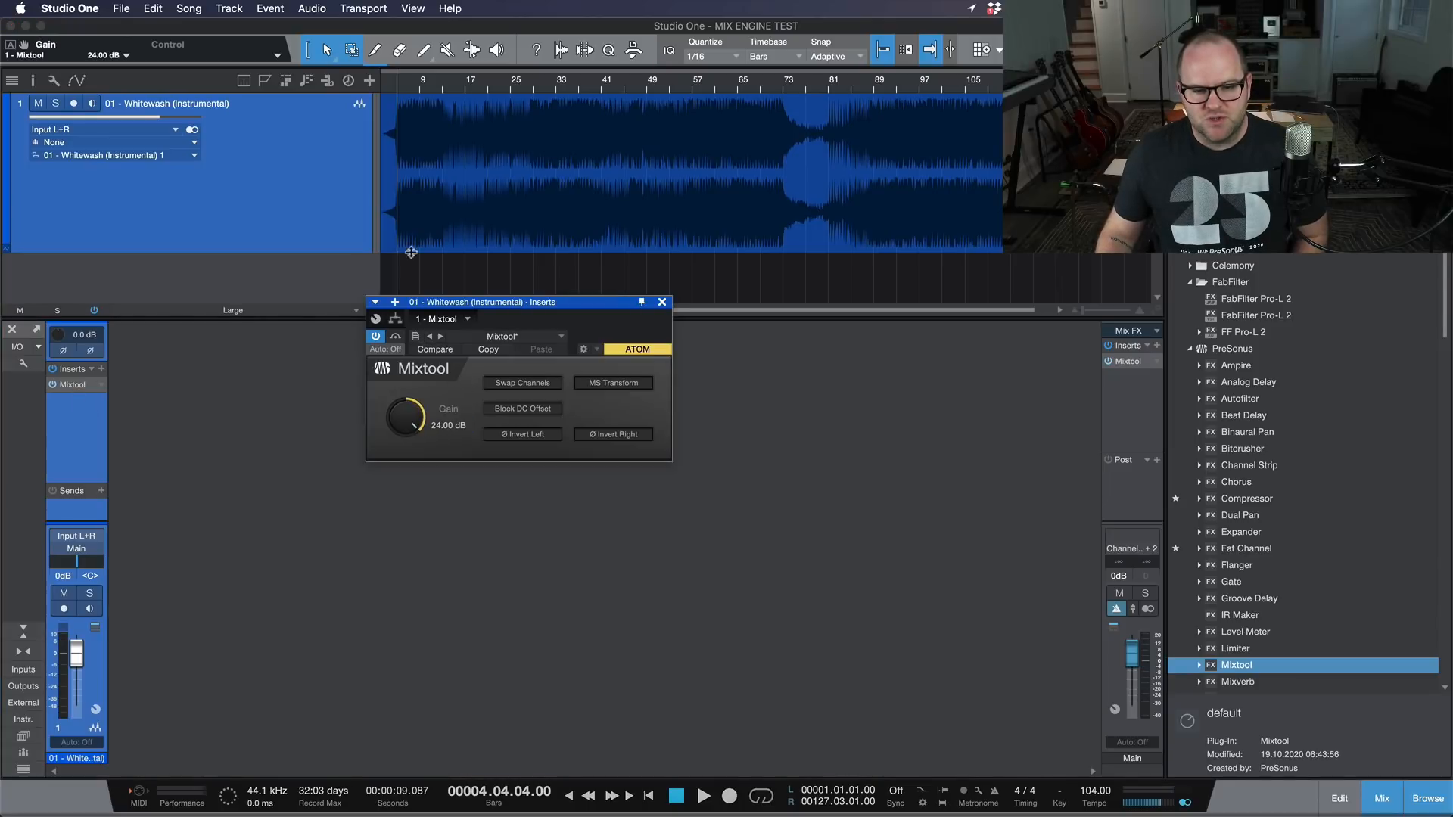
click(662, 303)
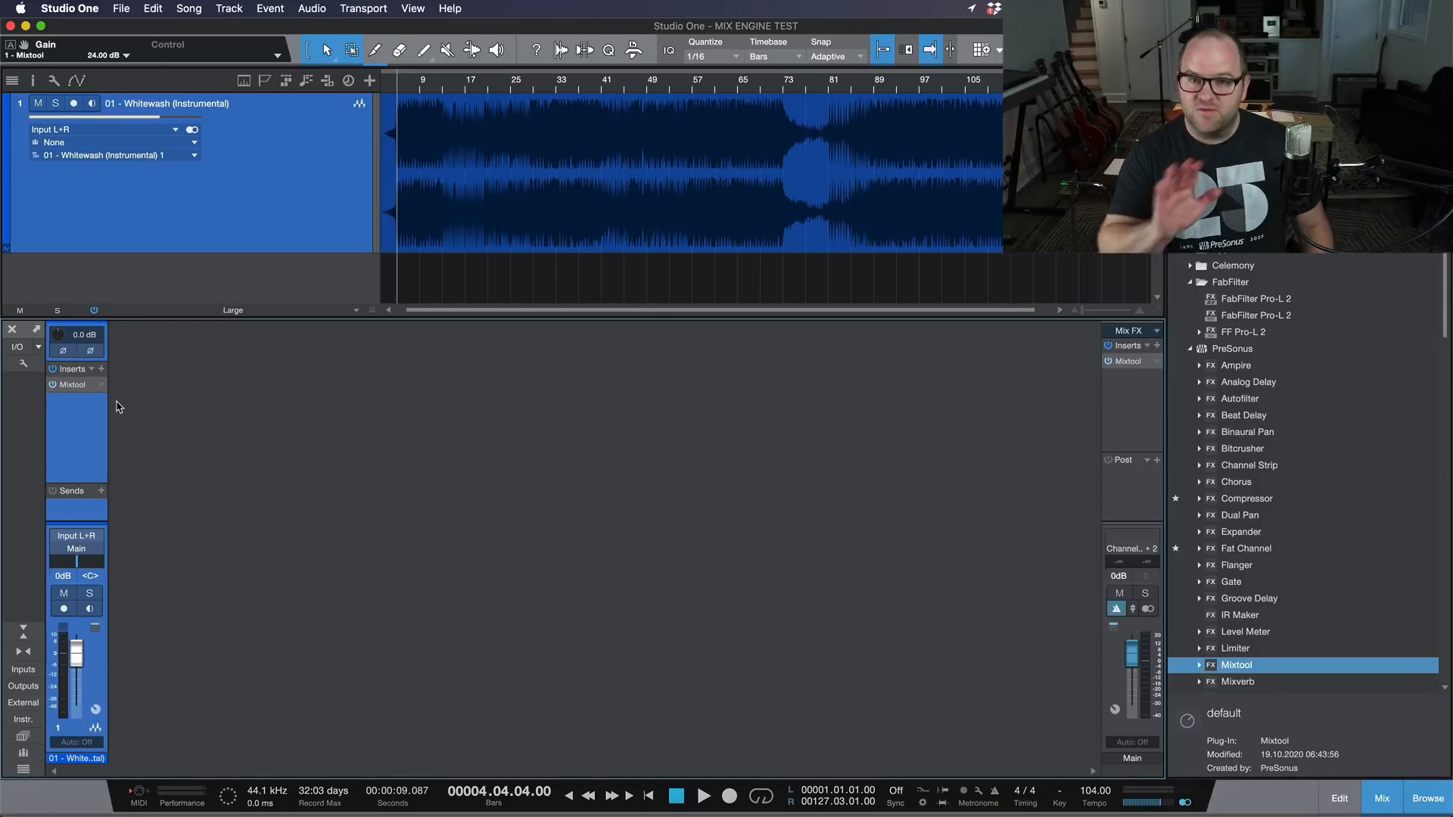
Step: Play the boosted track to check the Main output for clipping, and reset the clip indicator
key(space)
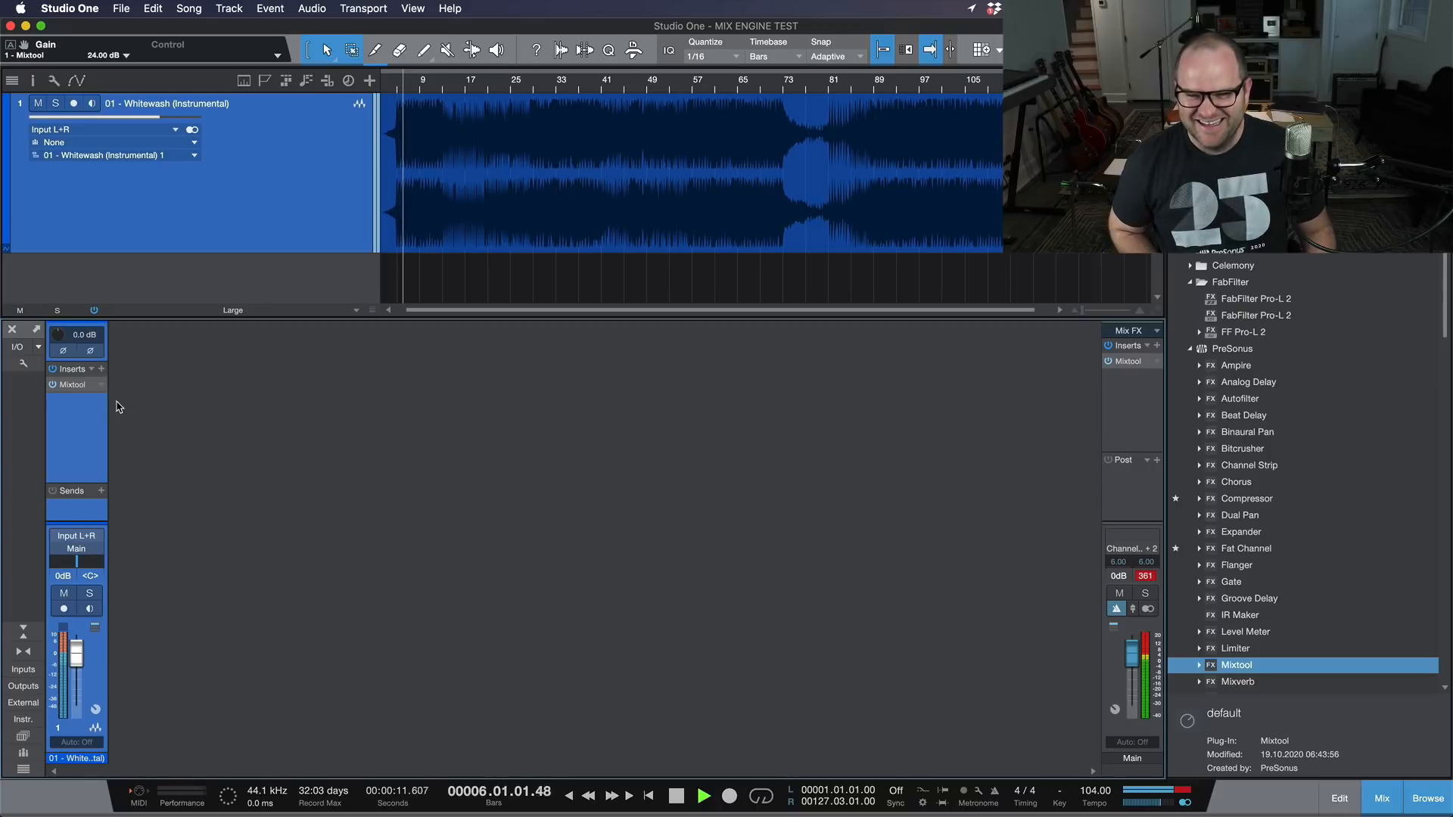
key(space)
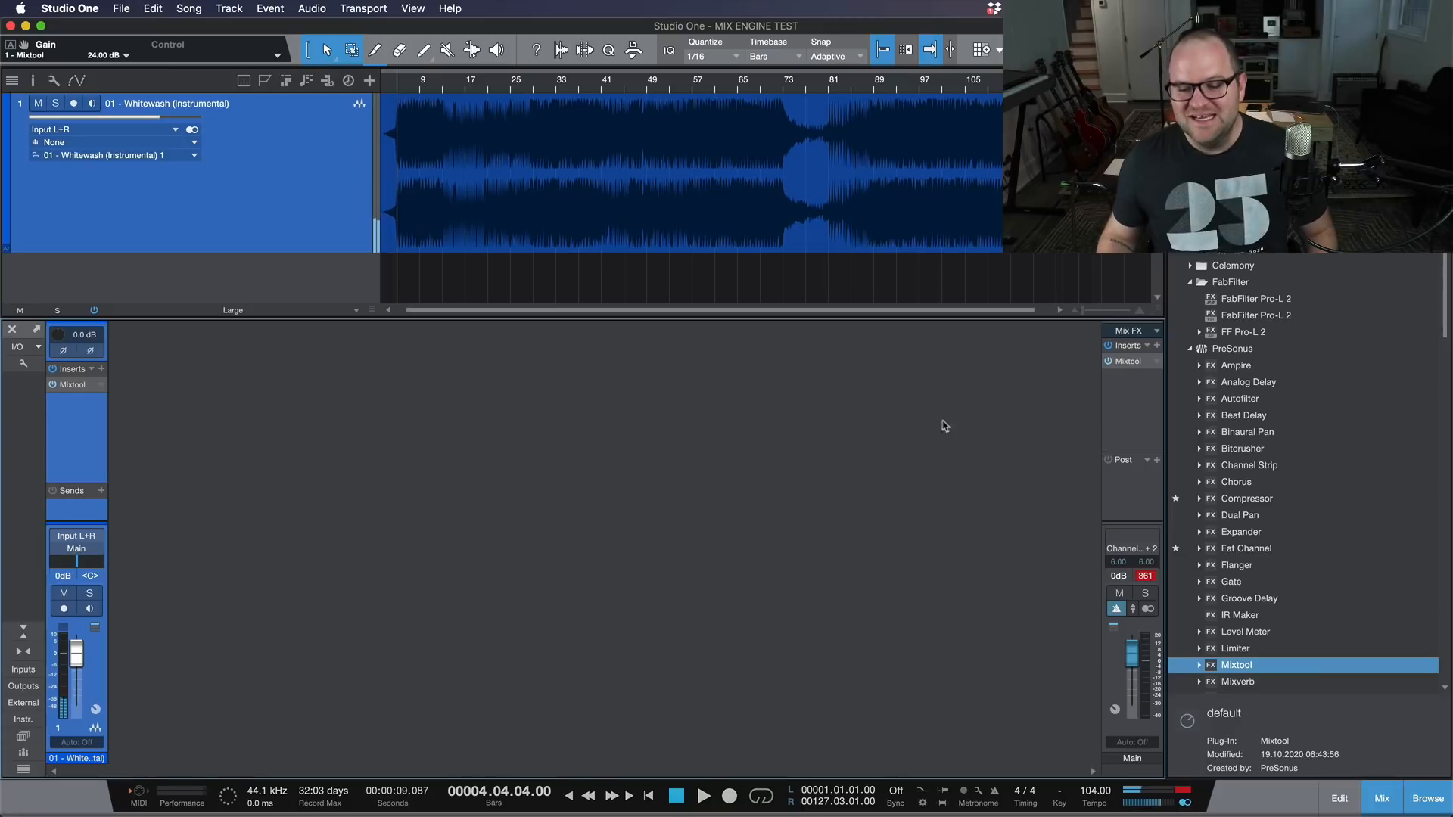
click(1182, 791)
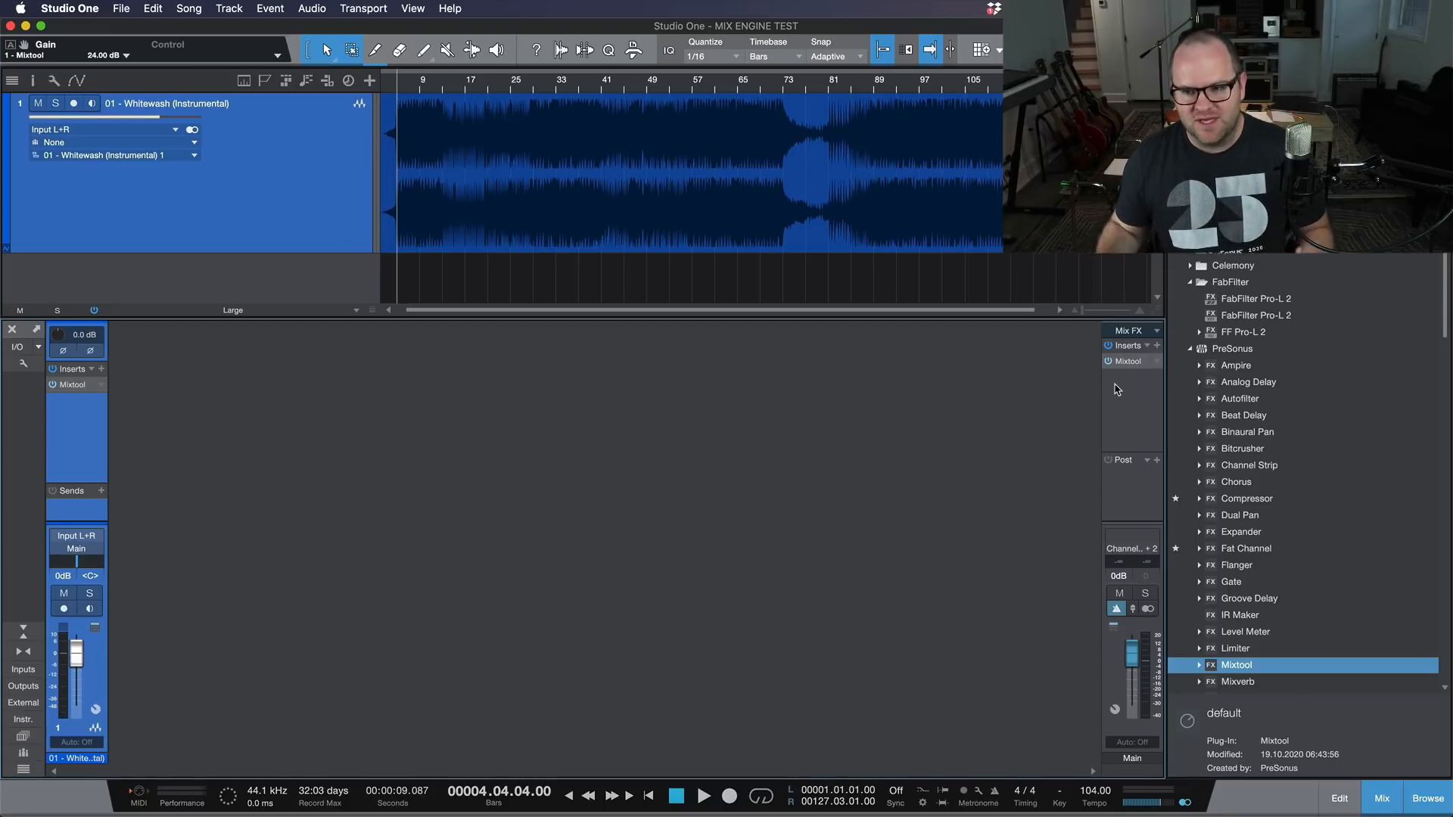
Step: Place the Main and Whitewash Mixtool windows side by side and set the Main Mixtool's gain to -24 dB
click(1127, 363)
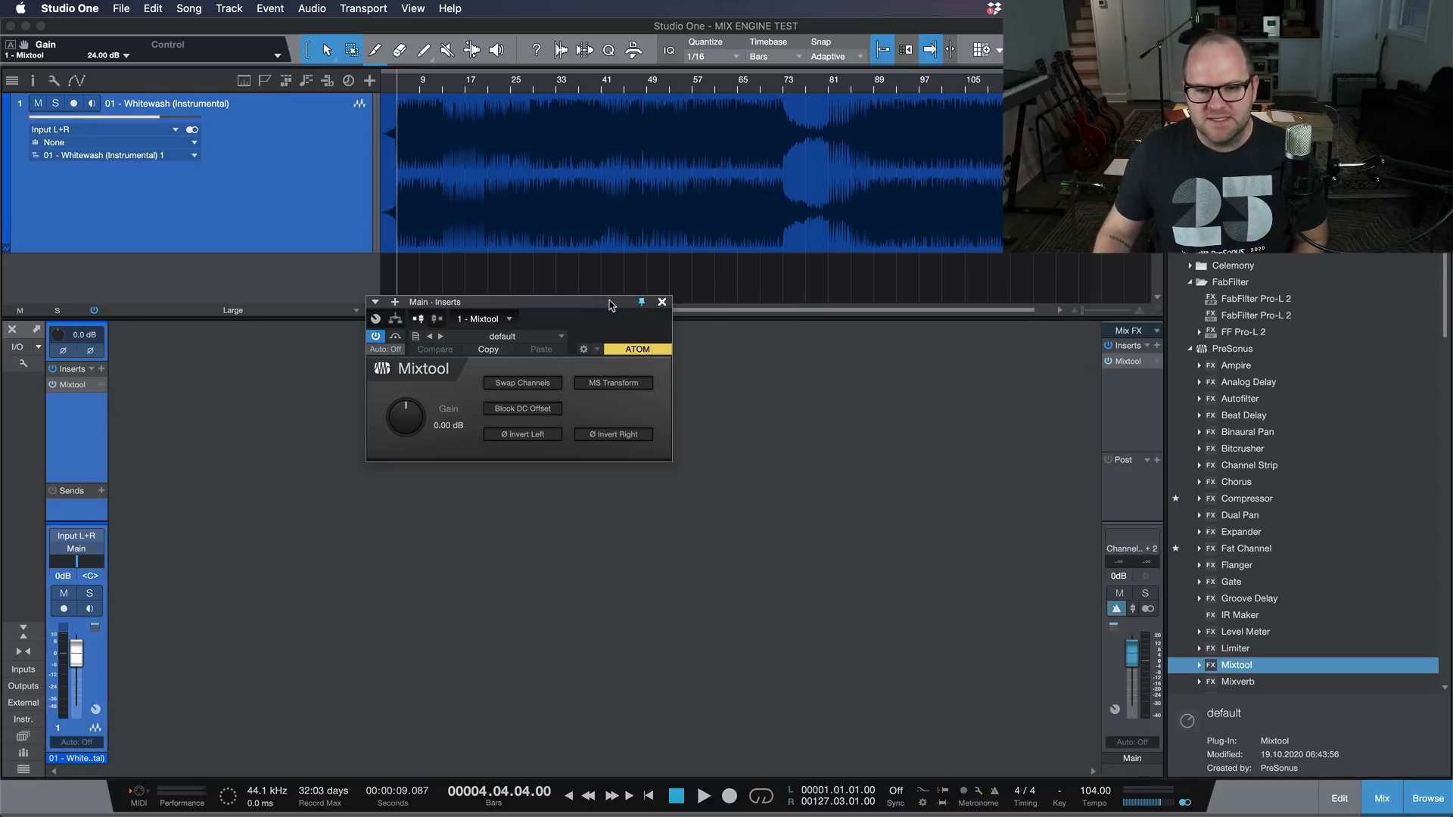
drag(610, 302, 834, 351)
click(64, 389)
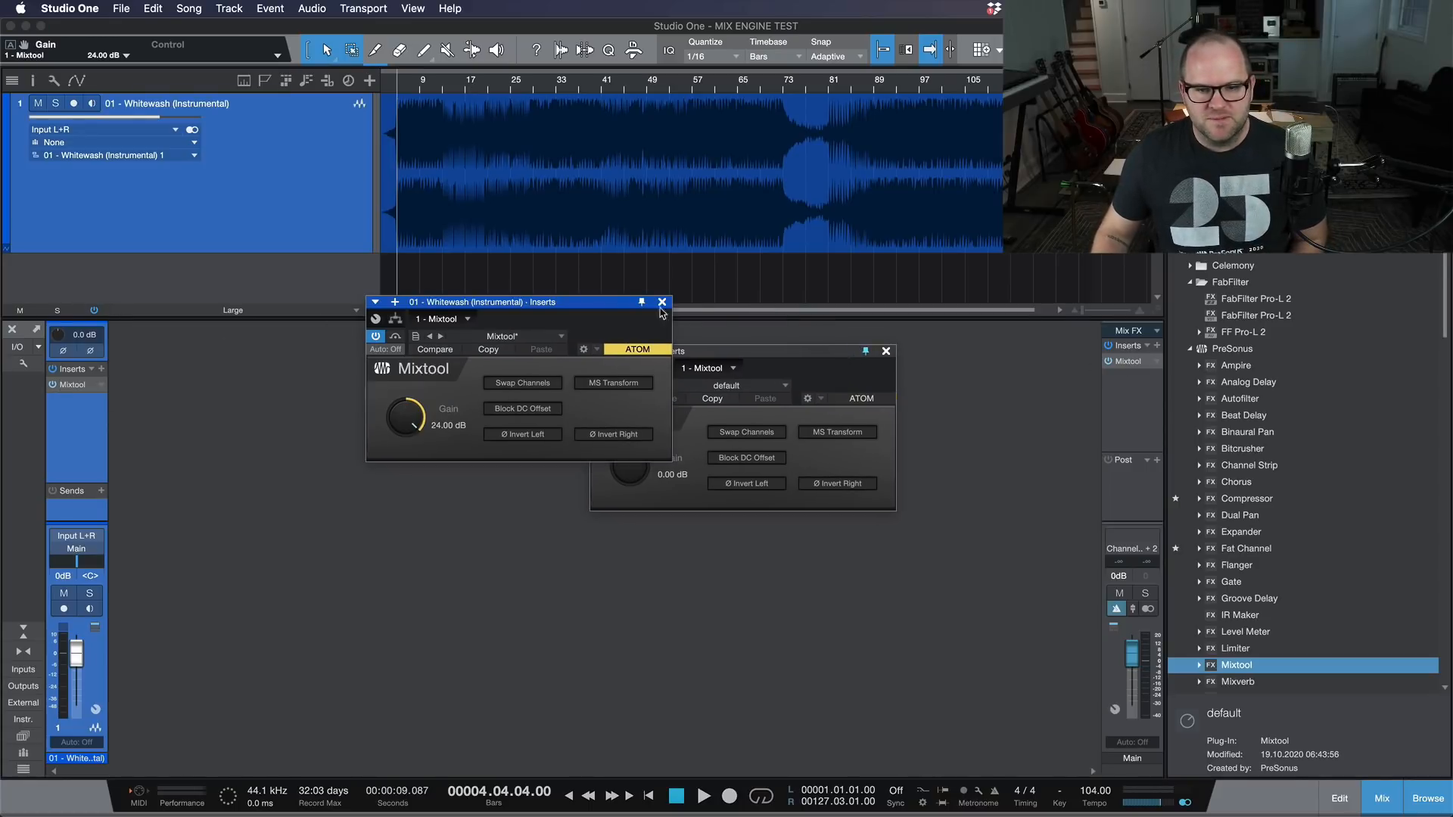
drag(596, 307, 418, 388)
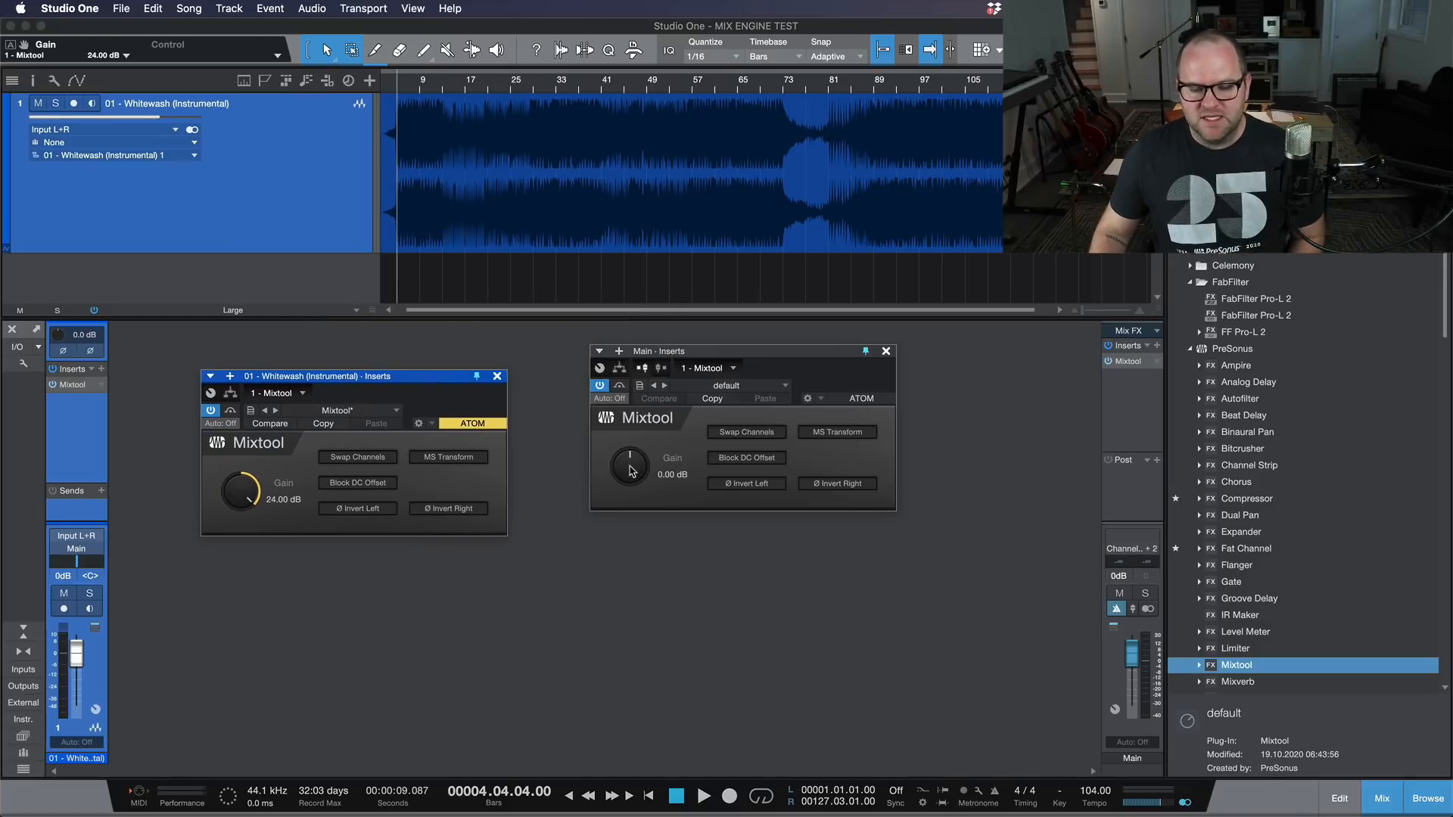
drag(629, 470, 655, 720)
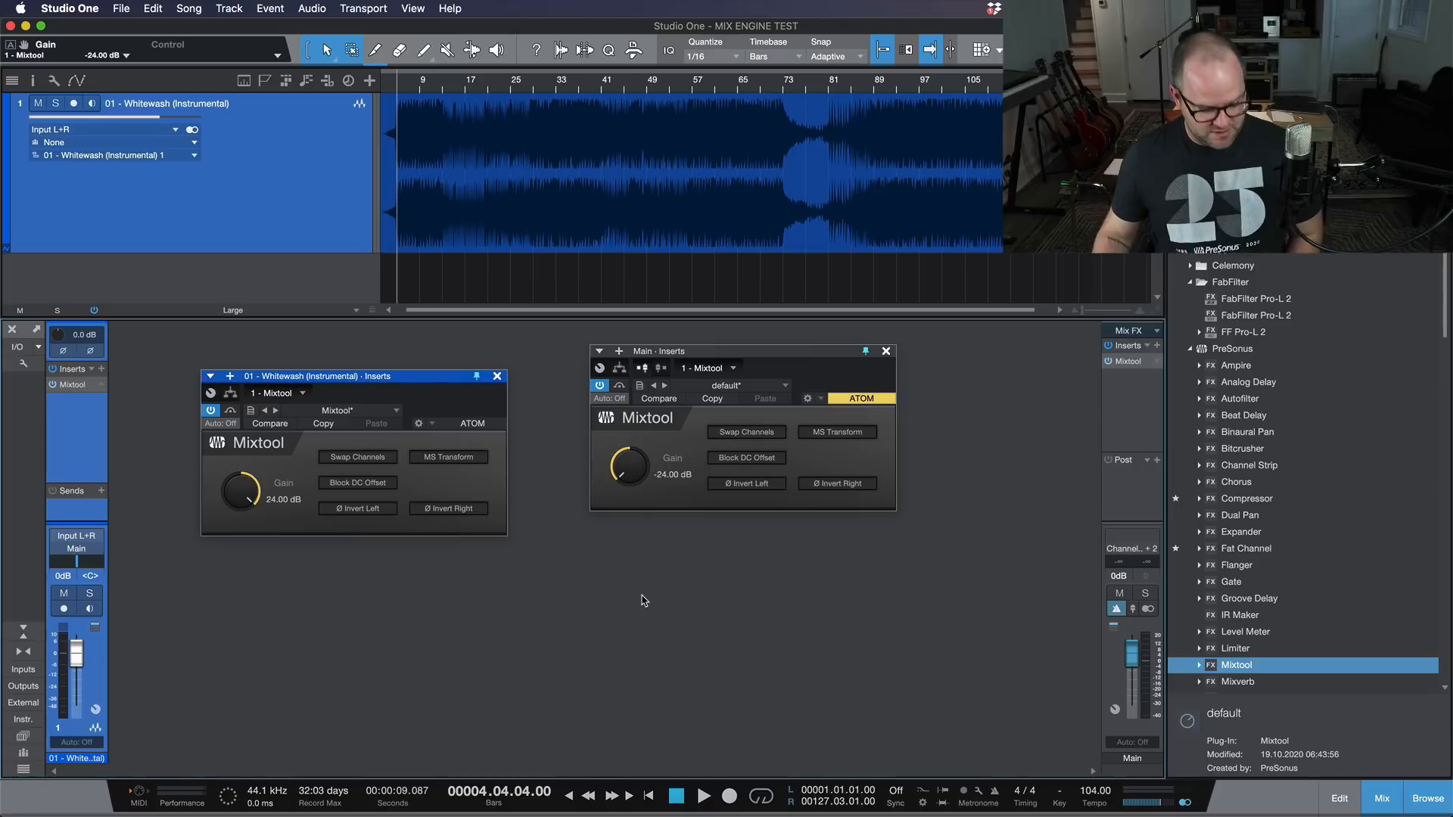
Step: Play the track twice through both Mixtools to check for distortion on the Main output
key(space)
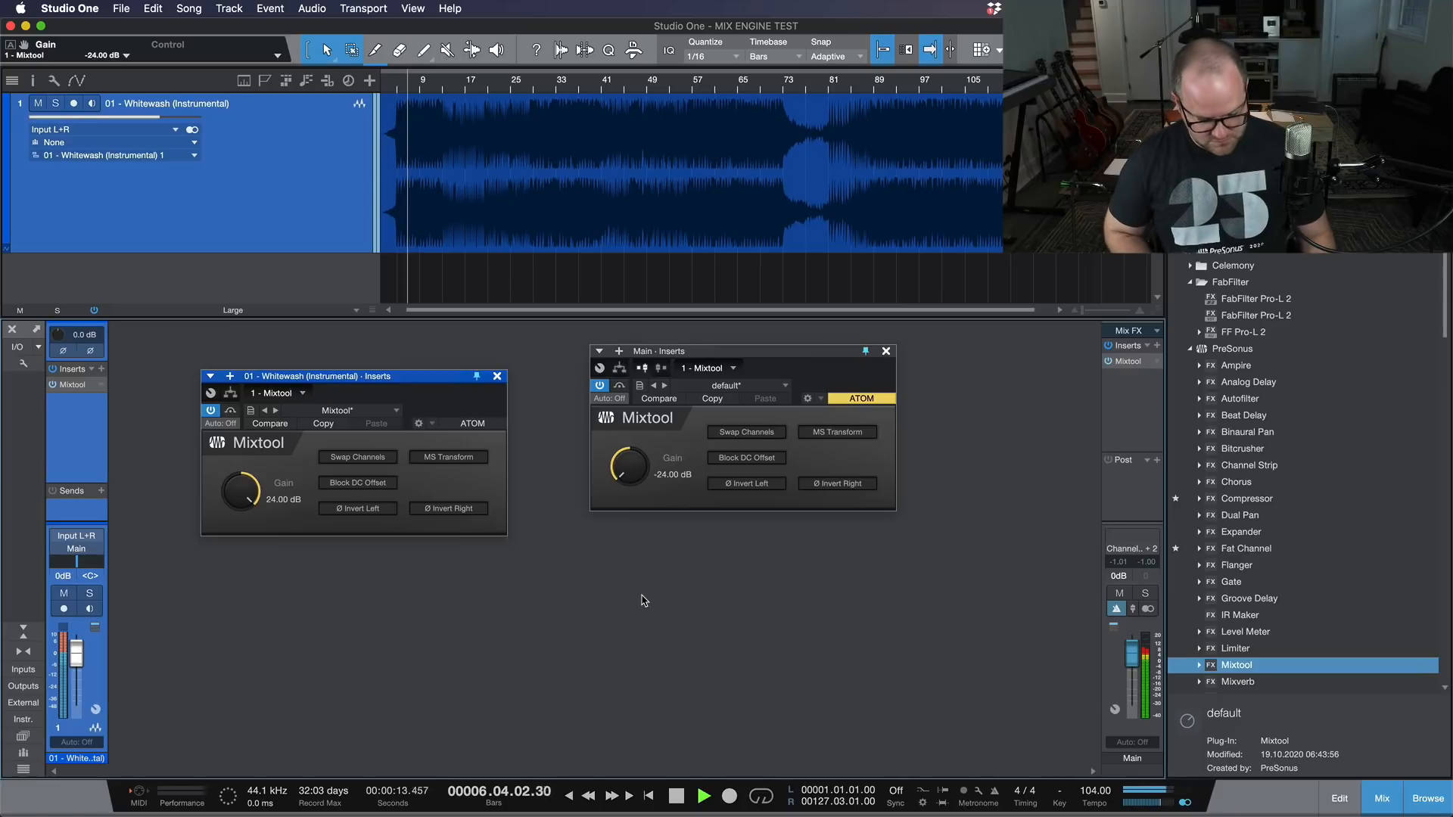
key(space)
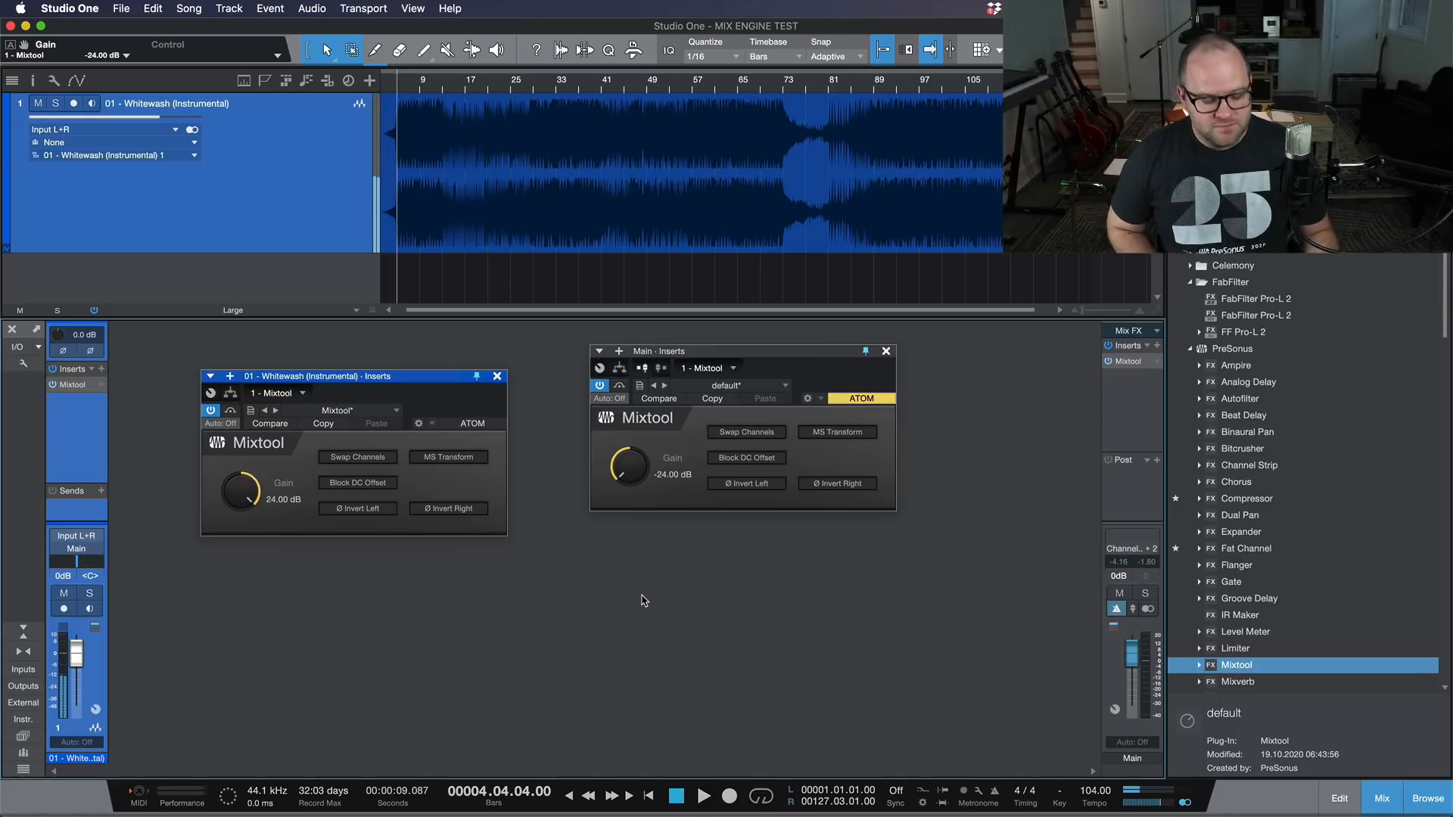
key(space)
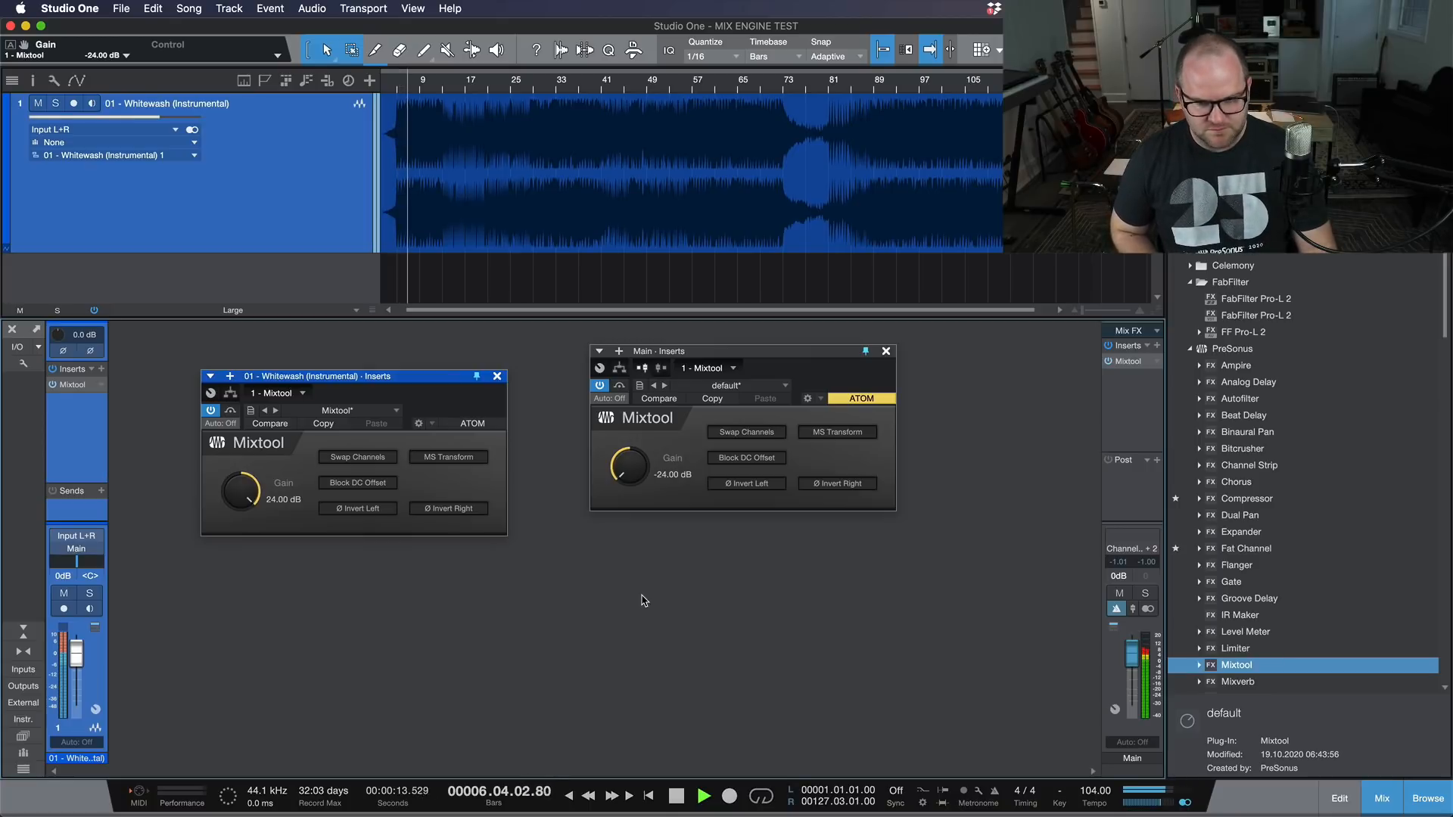
key(space)
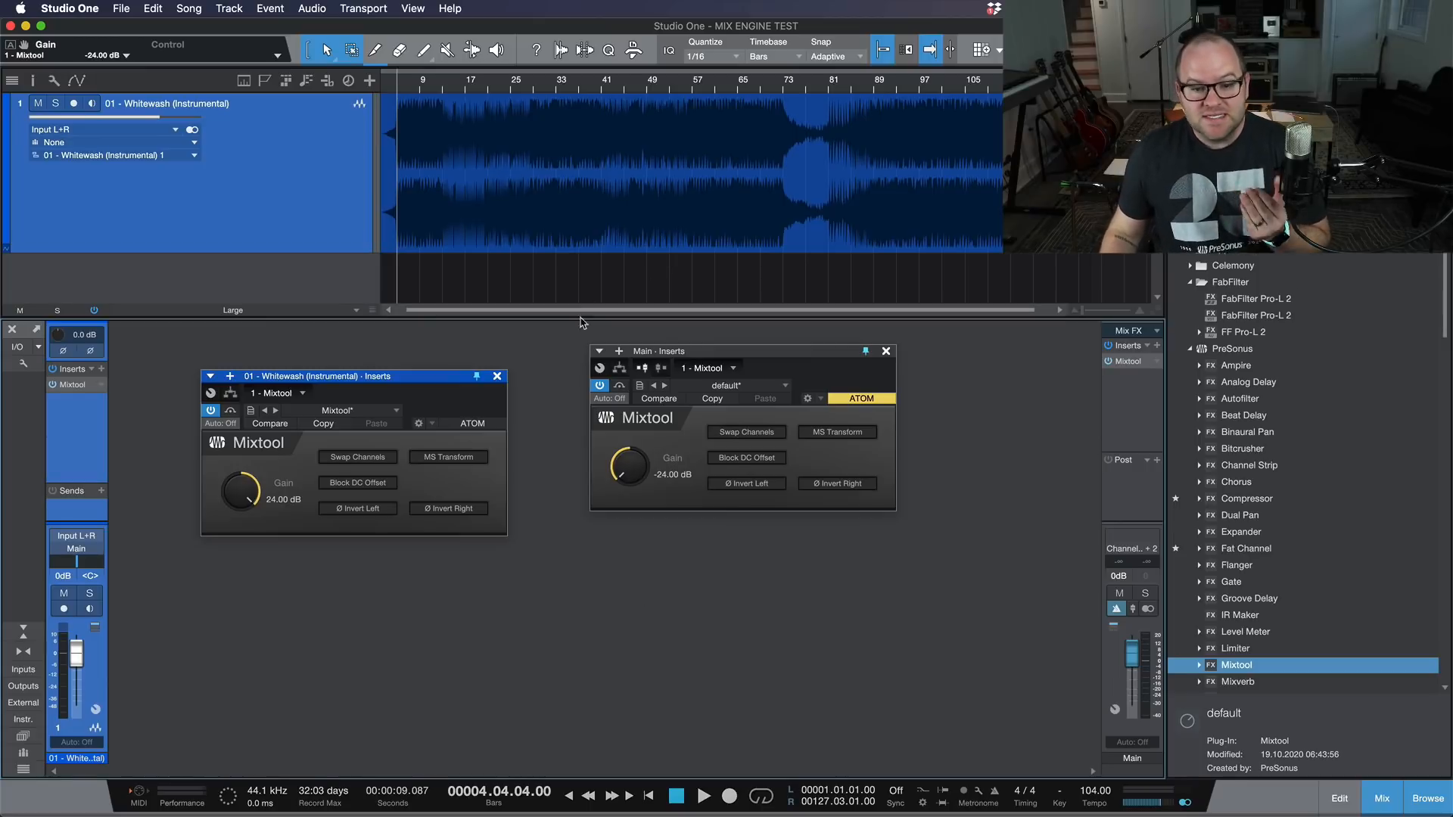
Step: Set the loop range over the audio from bar 1 to bar 20
click(758, 215)
key(e)
key(e)
key(e)
scroll(438, 131, left, 2)
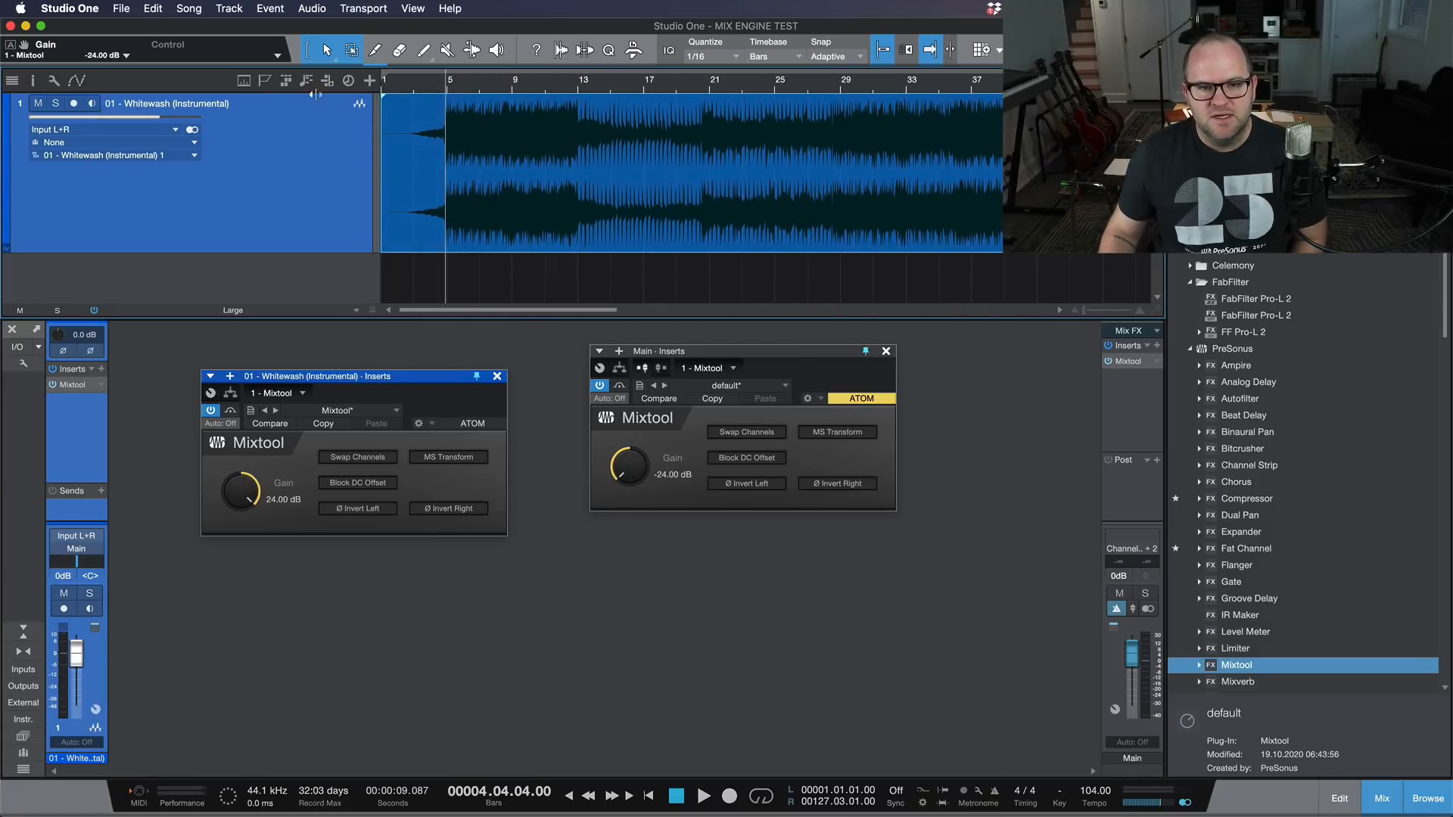
click(610, 78)
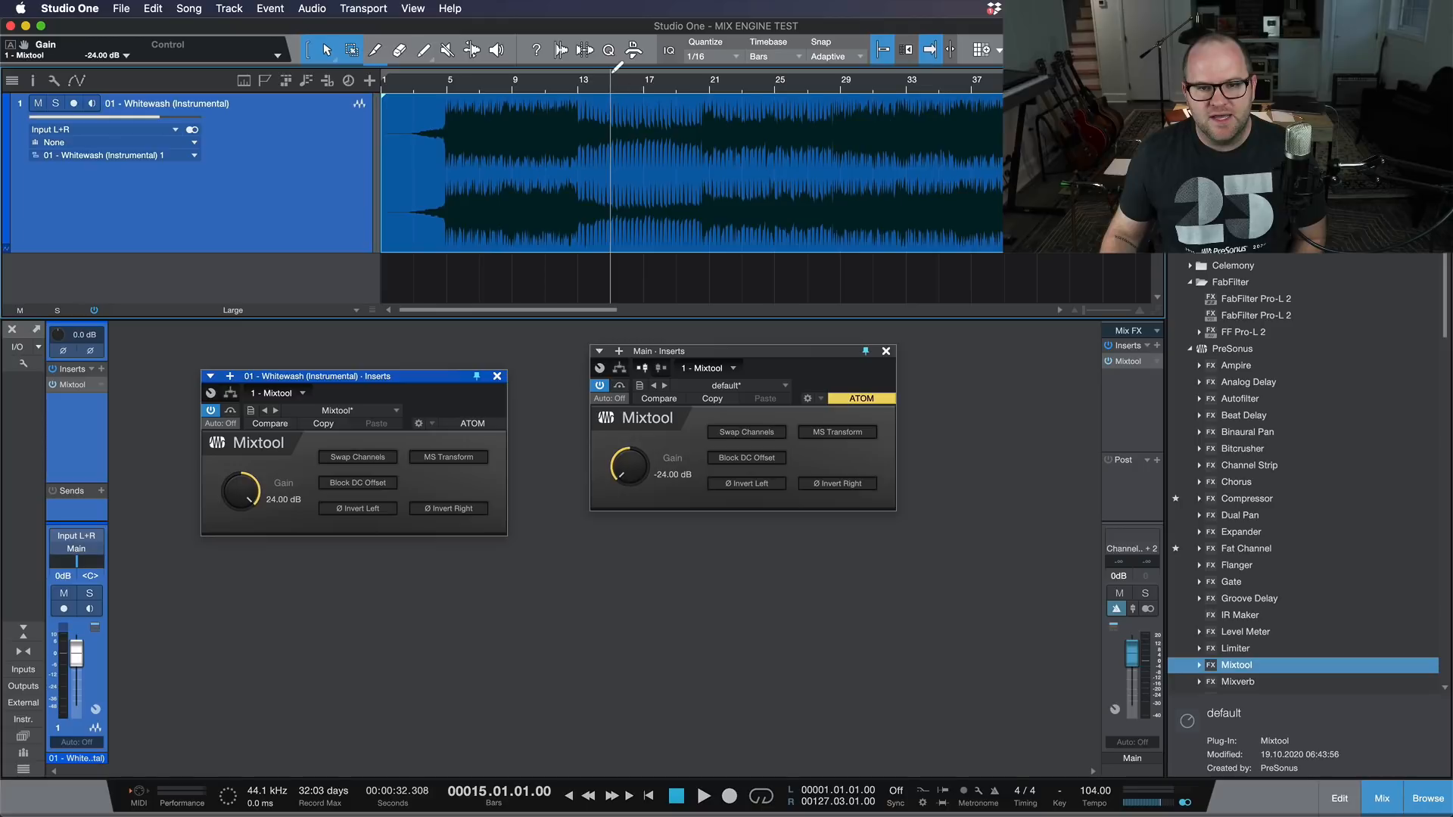
drag(634, 73, 184, 80)
Step: Save the song and copy its external audio file to the Media Folder
key(super+s)
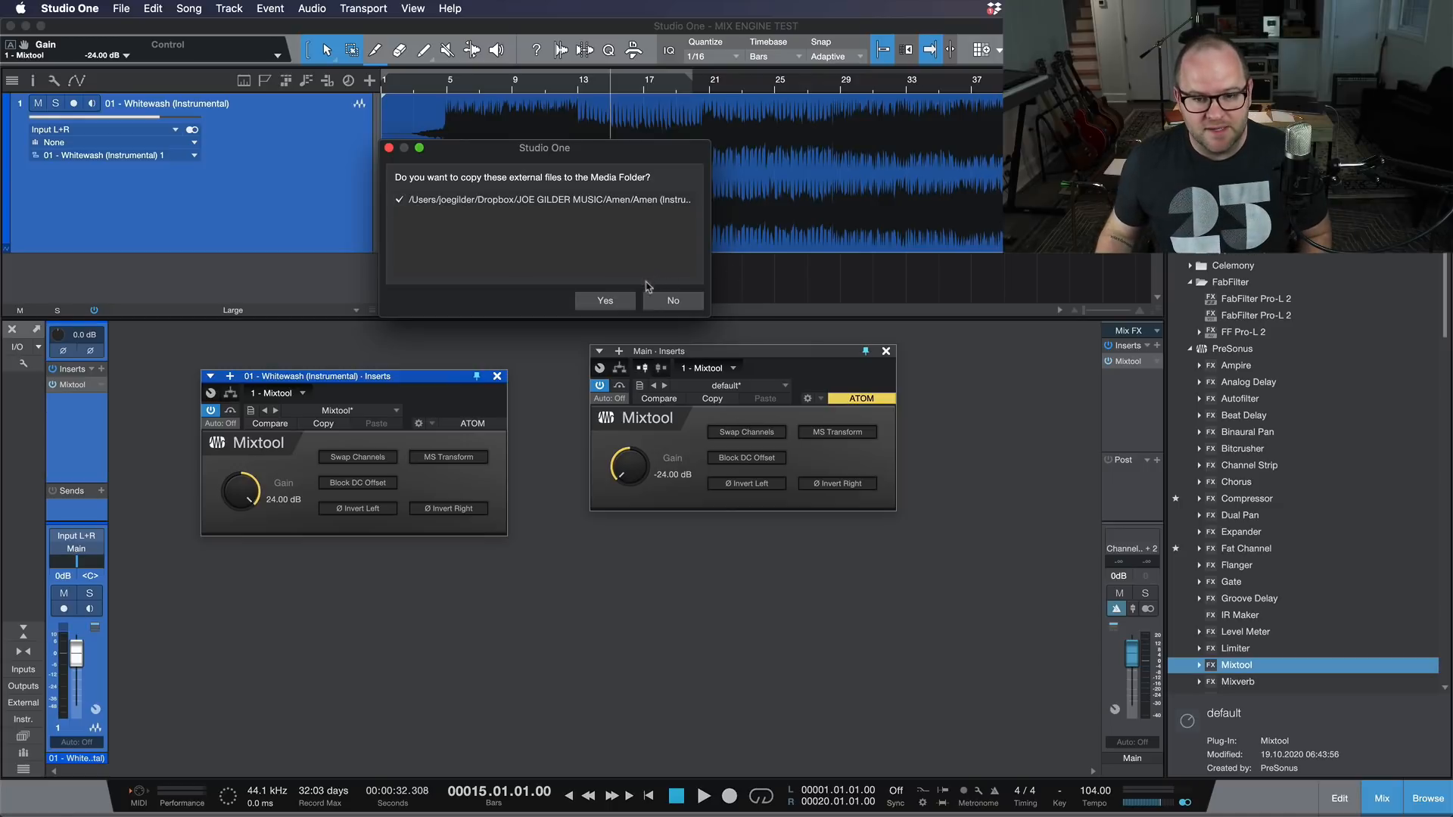
click(605, 301)
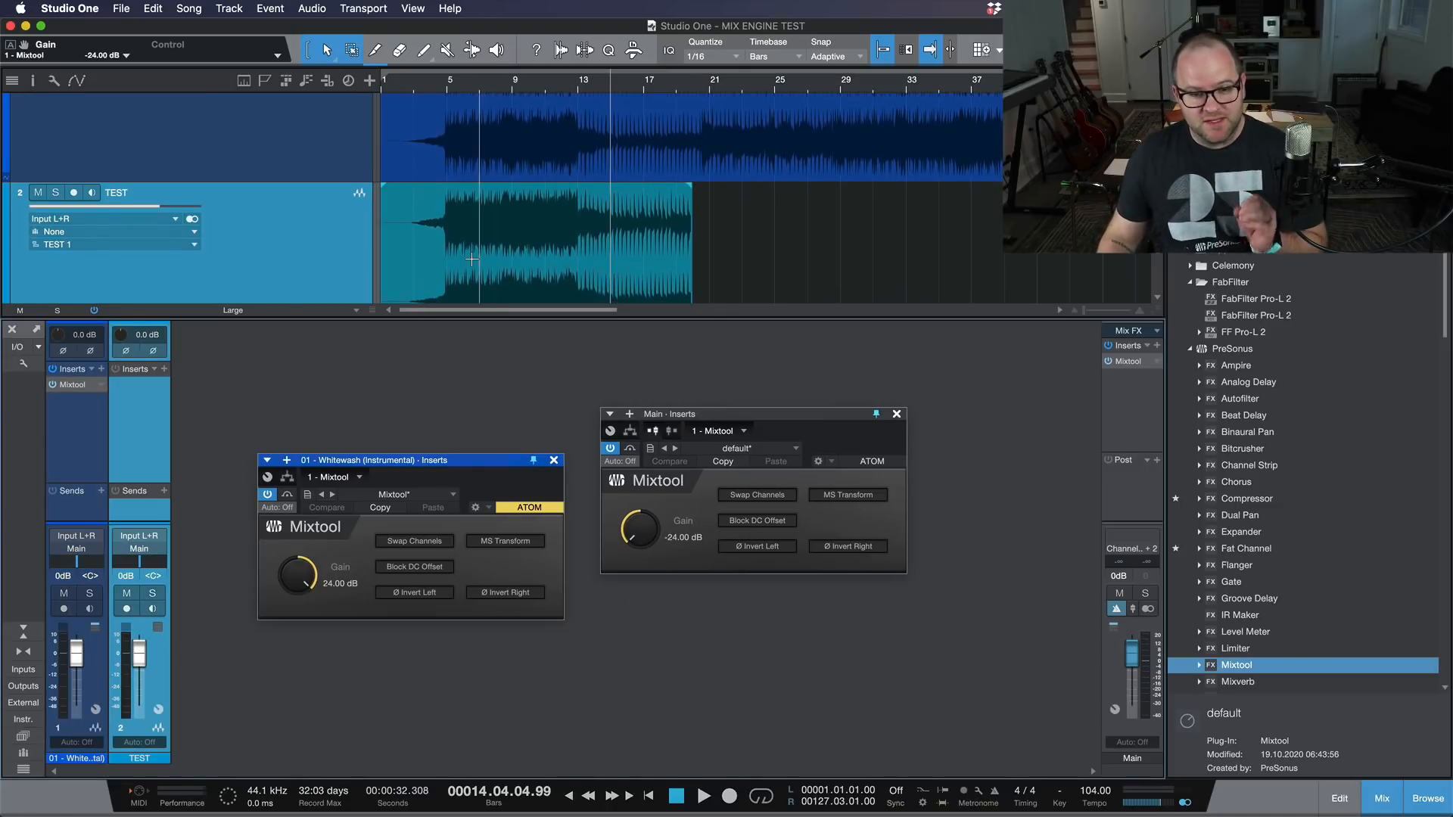
Step: Bypass the Mixtool inserts on the Whitewash channel and the Main bus
click(52, 384)
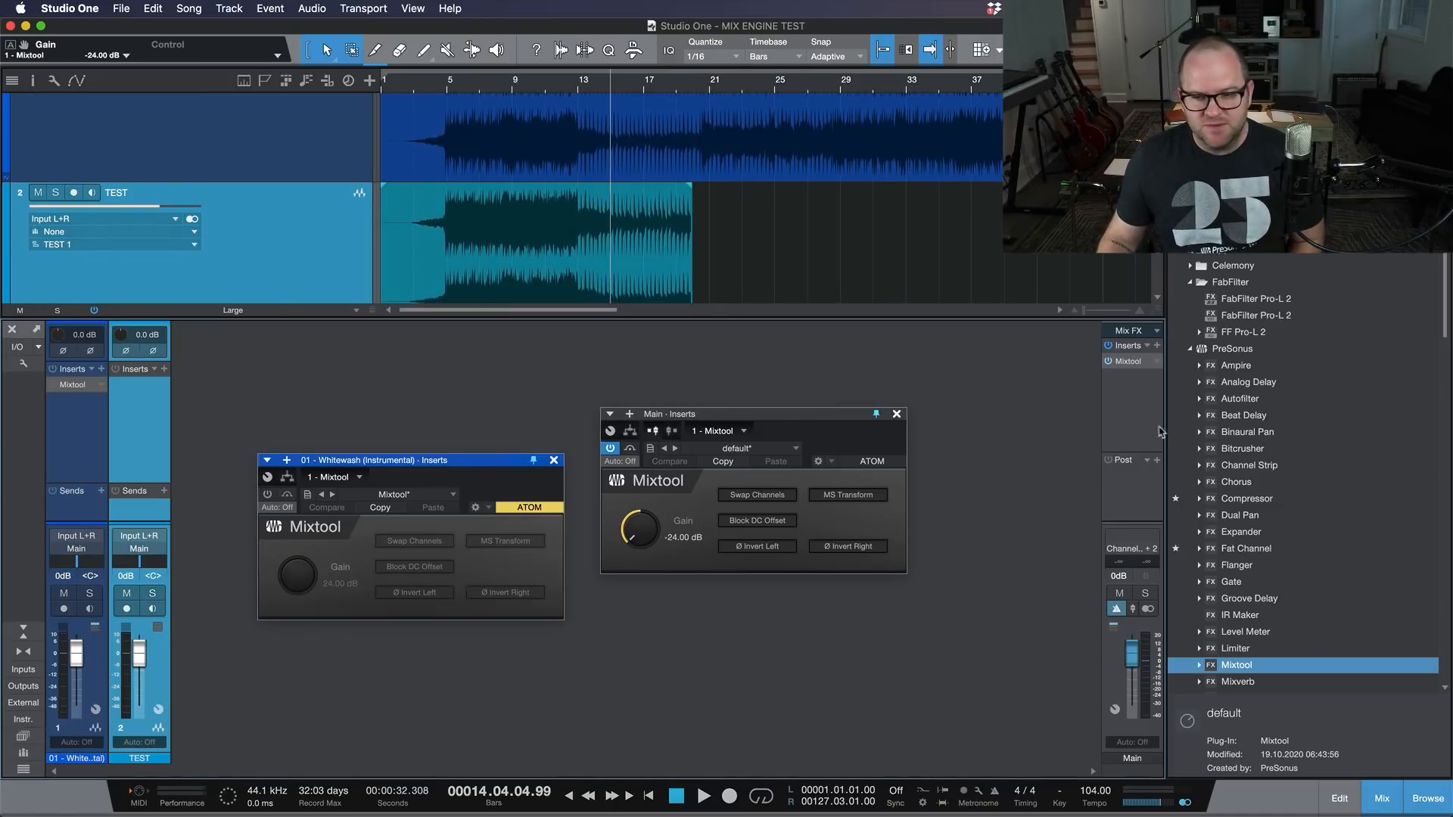
click(1108, 361)
key(e)
key(e)
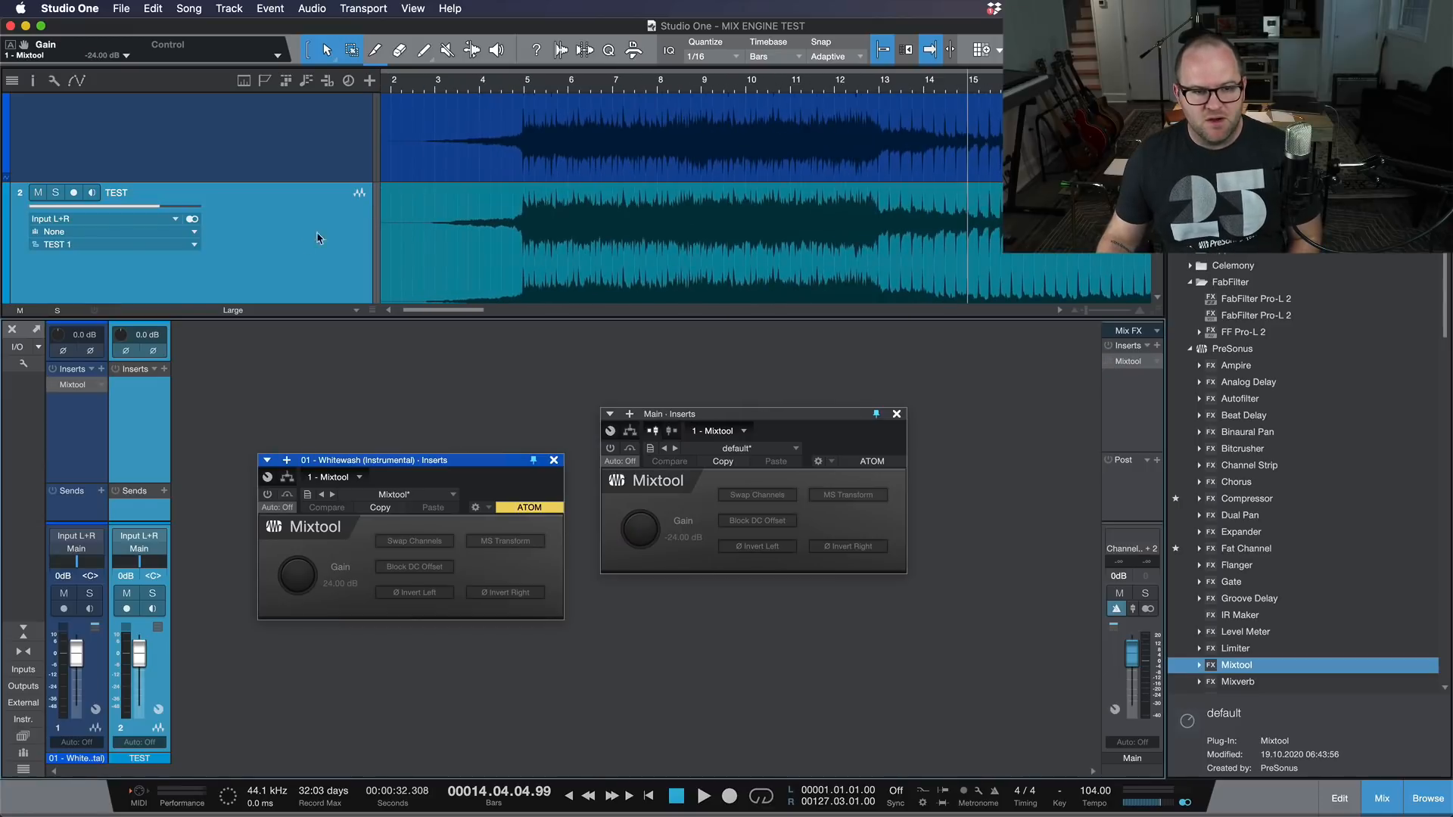
Step: Invert the left and right polarity on the TEST channel and place the playhead just before bar 5
click(152, 350)
click(125, 351)
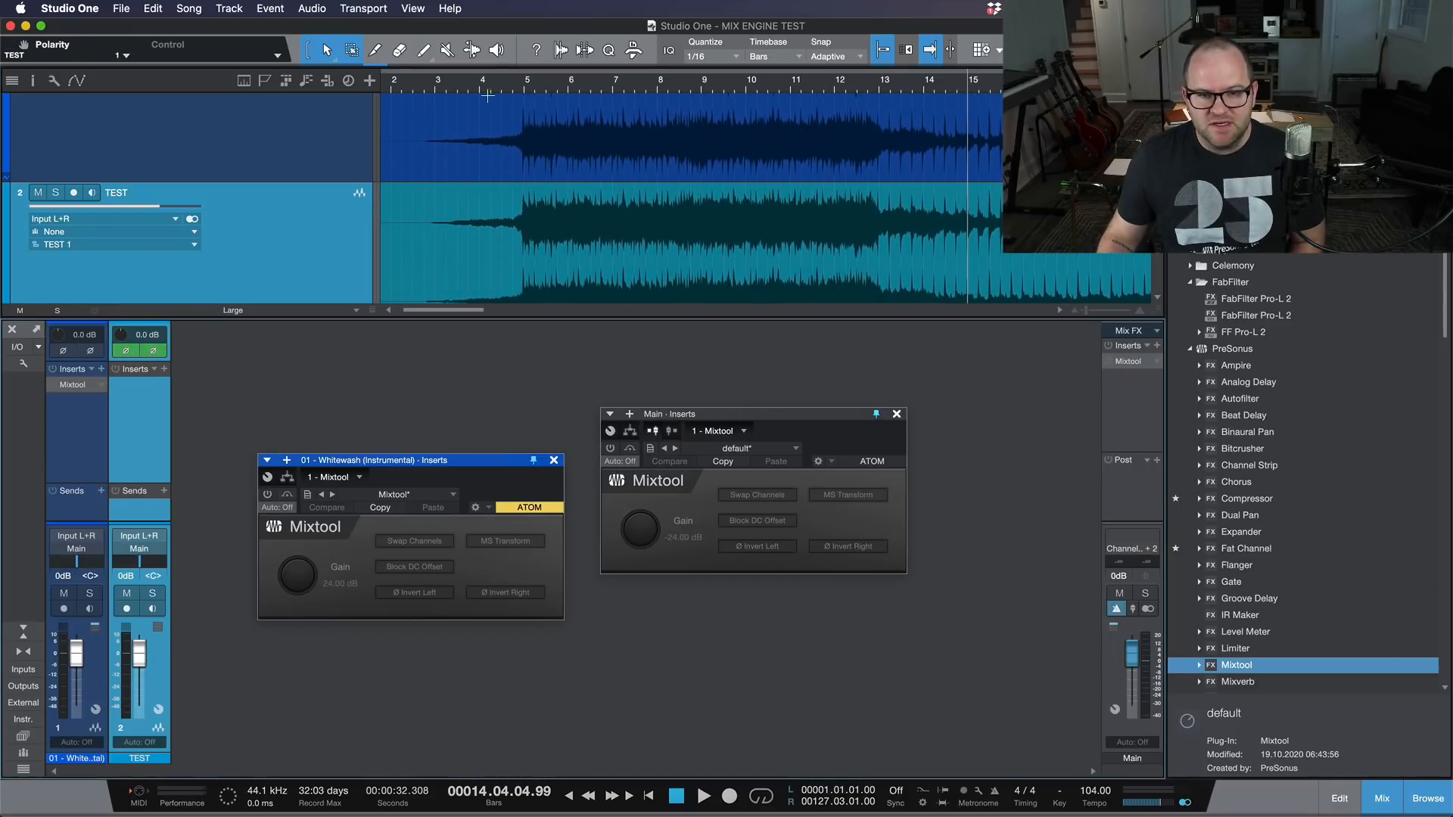
click(519, 88)
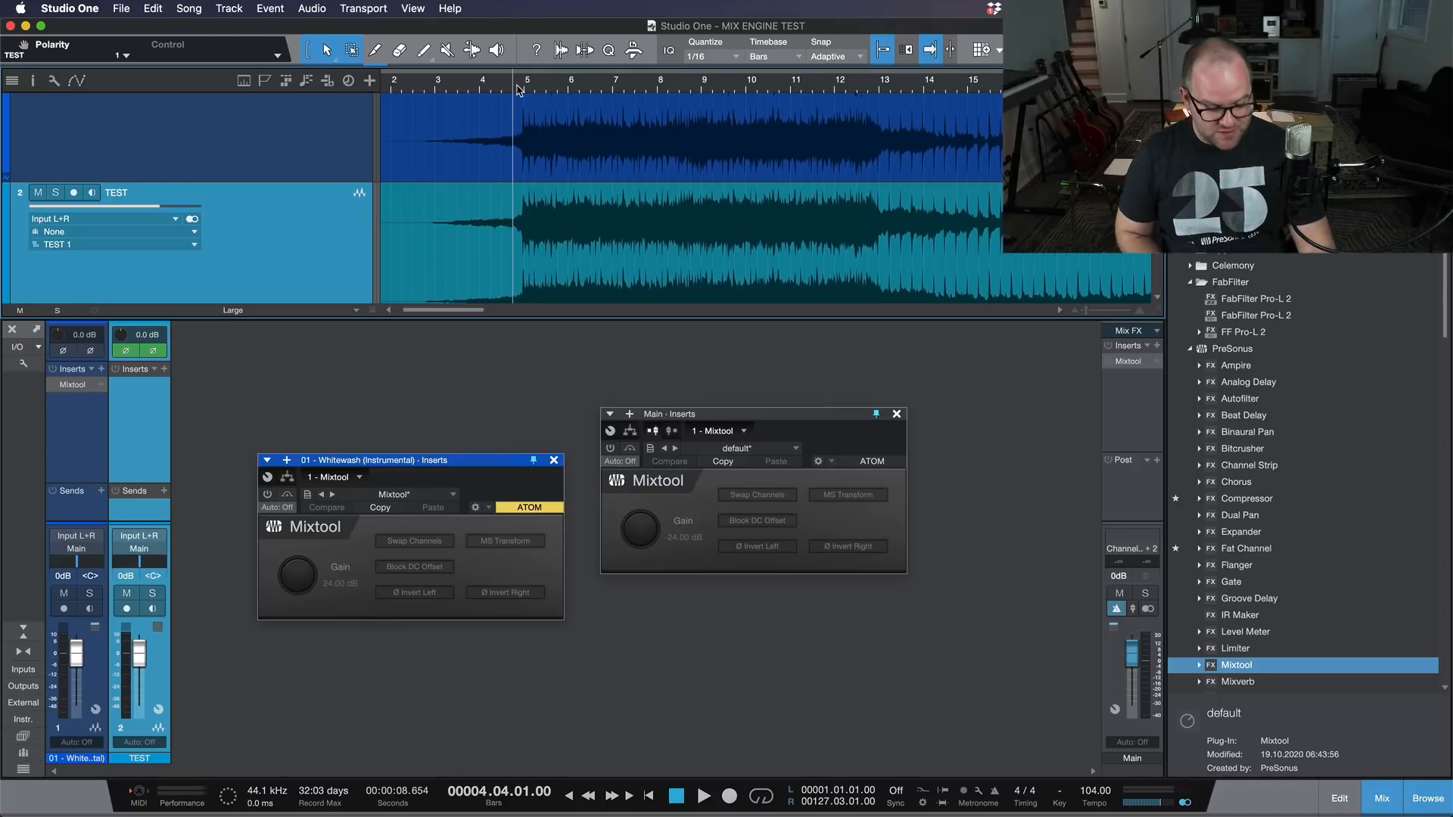
Step: Play the song from just before bar 5 to check whether the Whitewash and polarity-inverted TEST tracks cancel out
key(space)
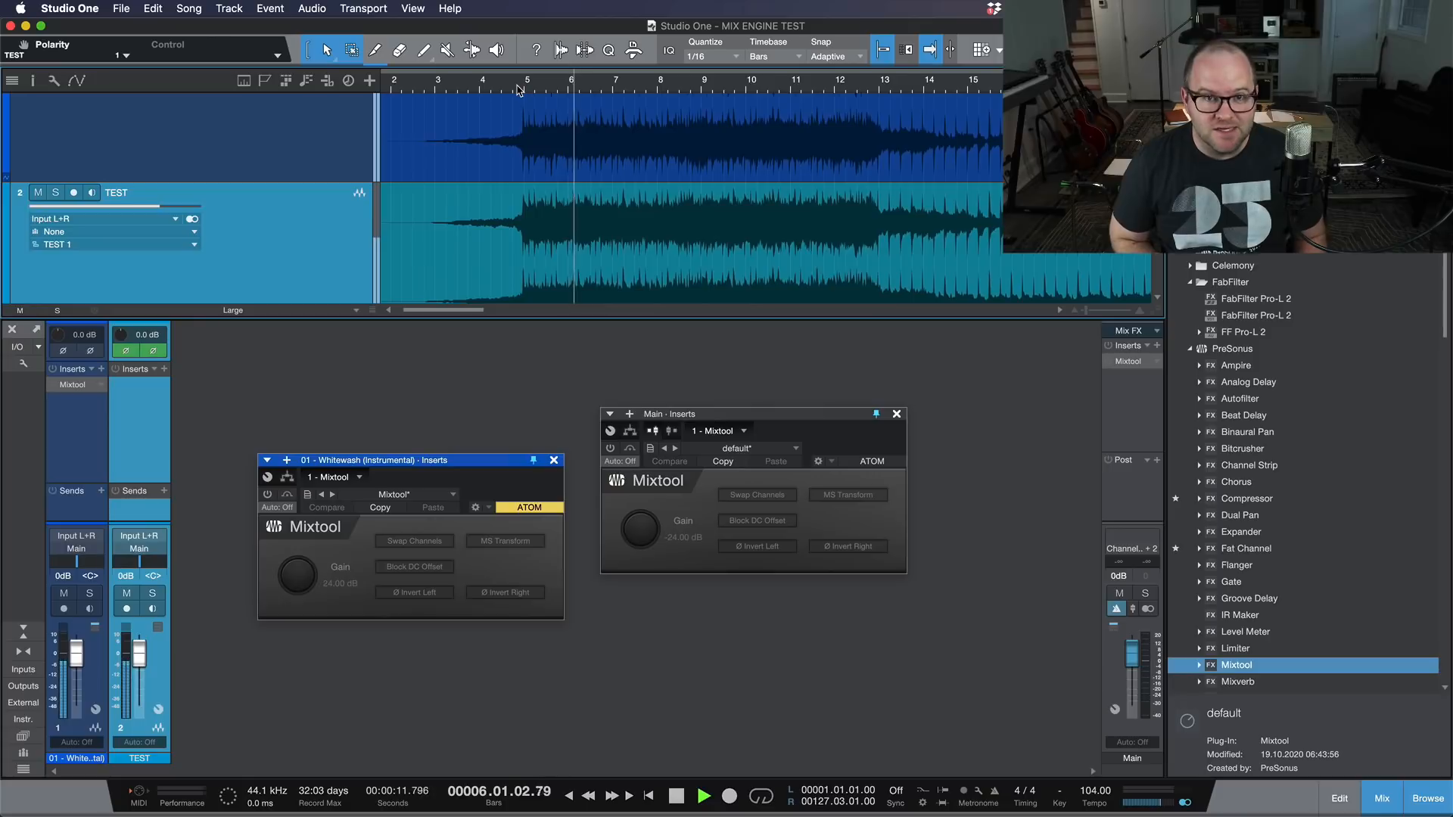
key(space)
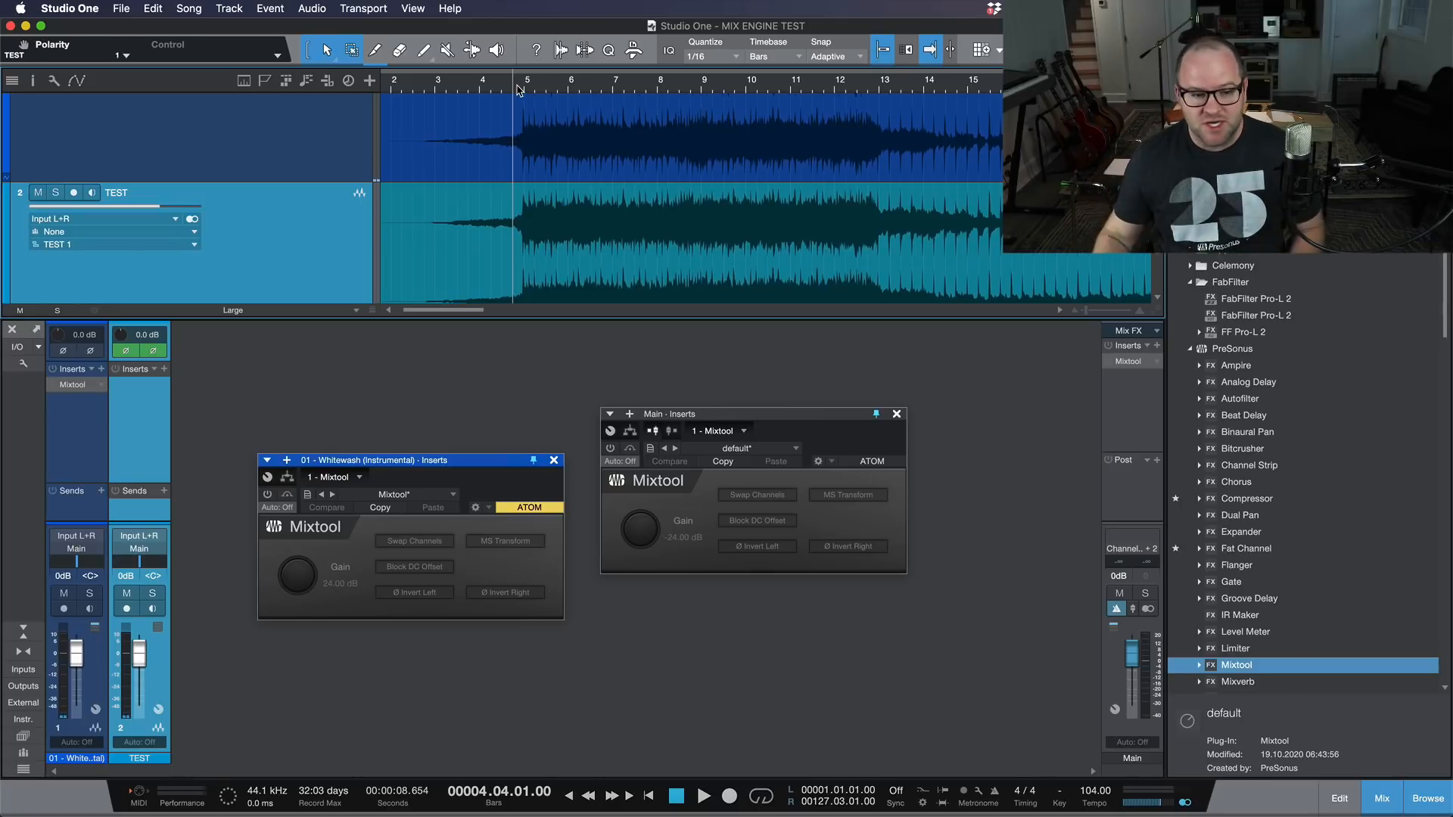
Step: Re-enable the Mixtools on the Whitewash channel and the Main bus, and duplicate each until its insert rack holds four
click(53, 385)
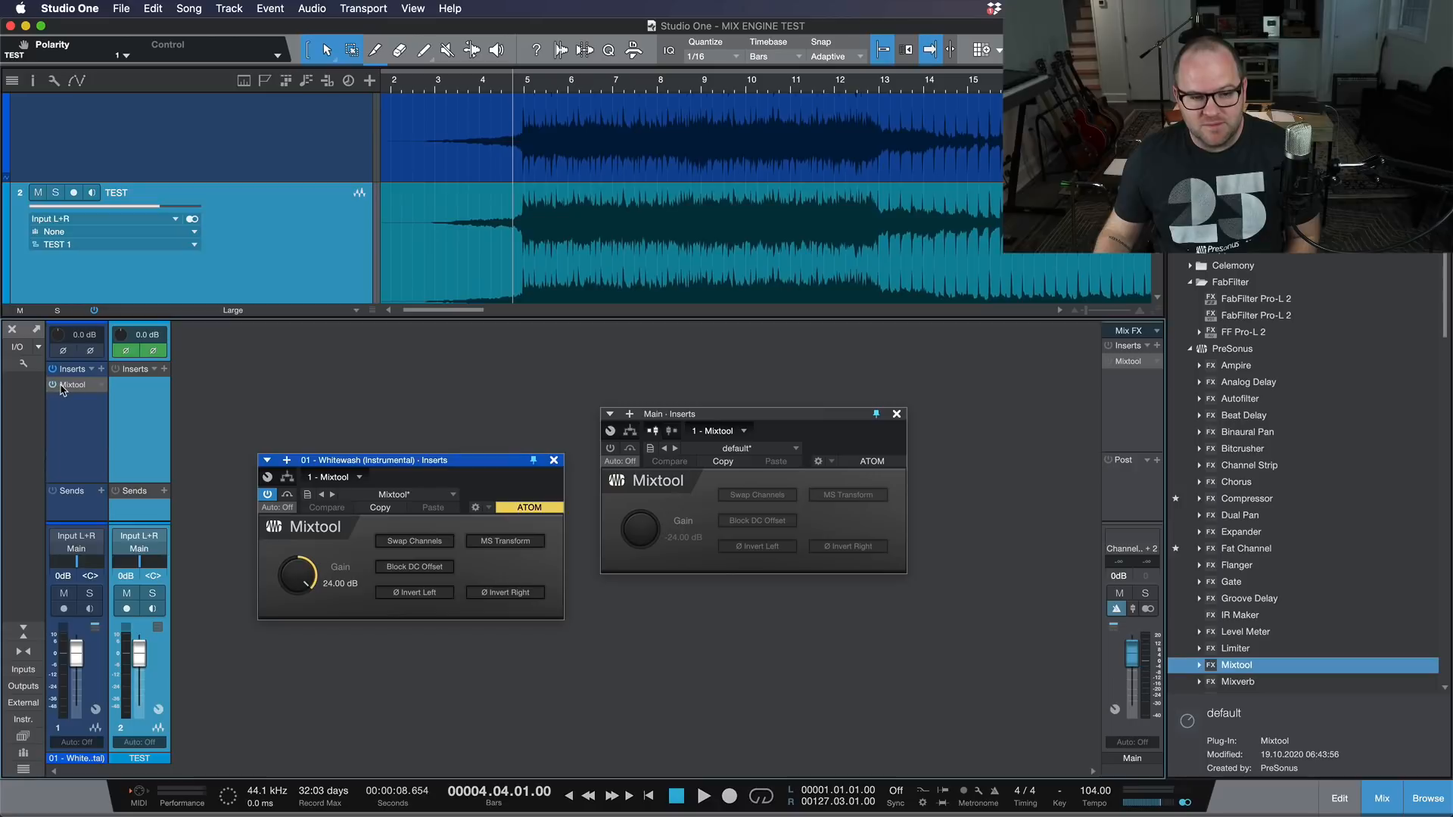
drag(60, 389, 83, 441)
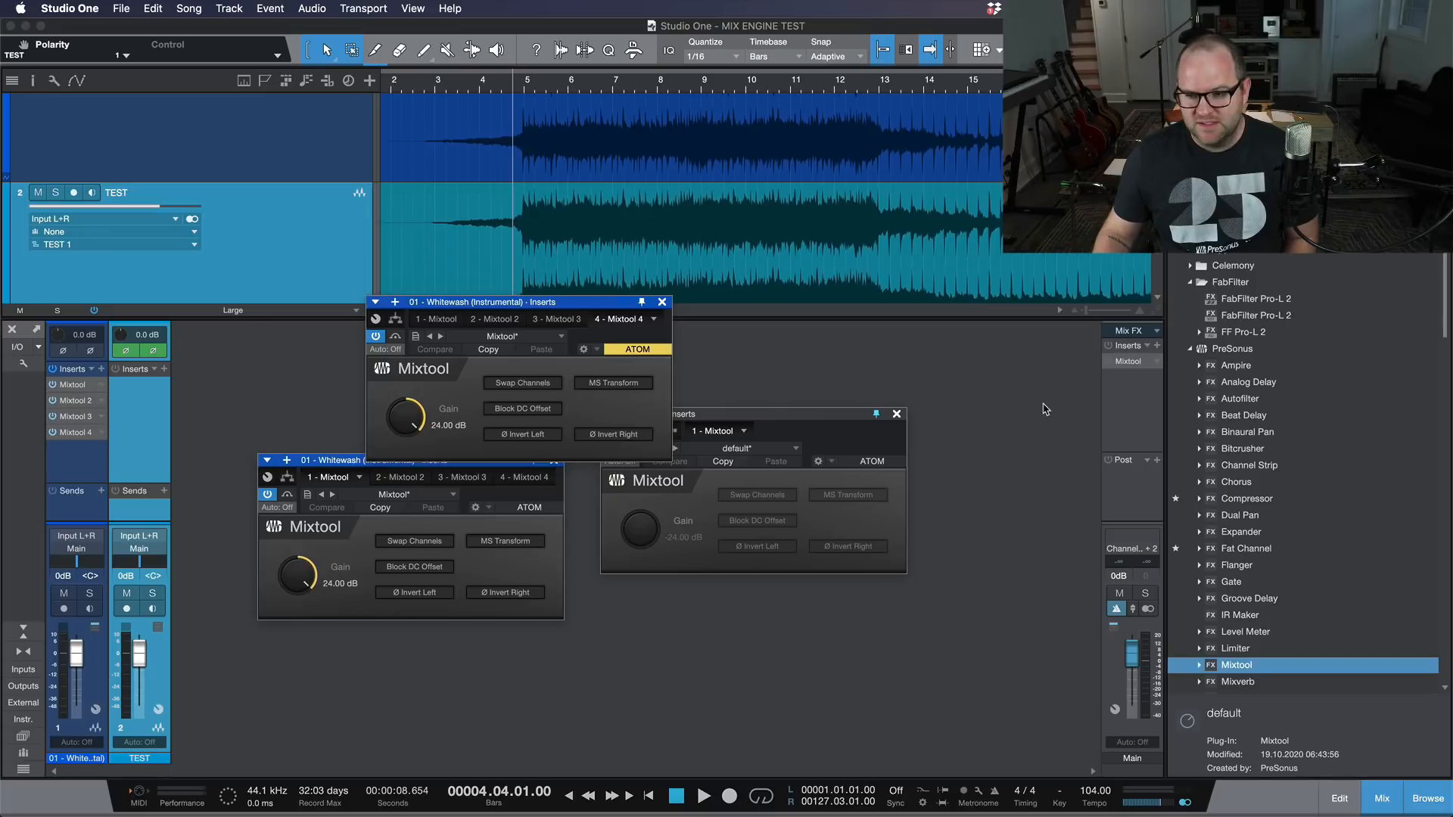
click(1111, 362)
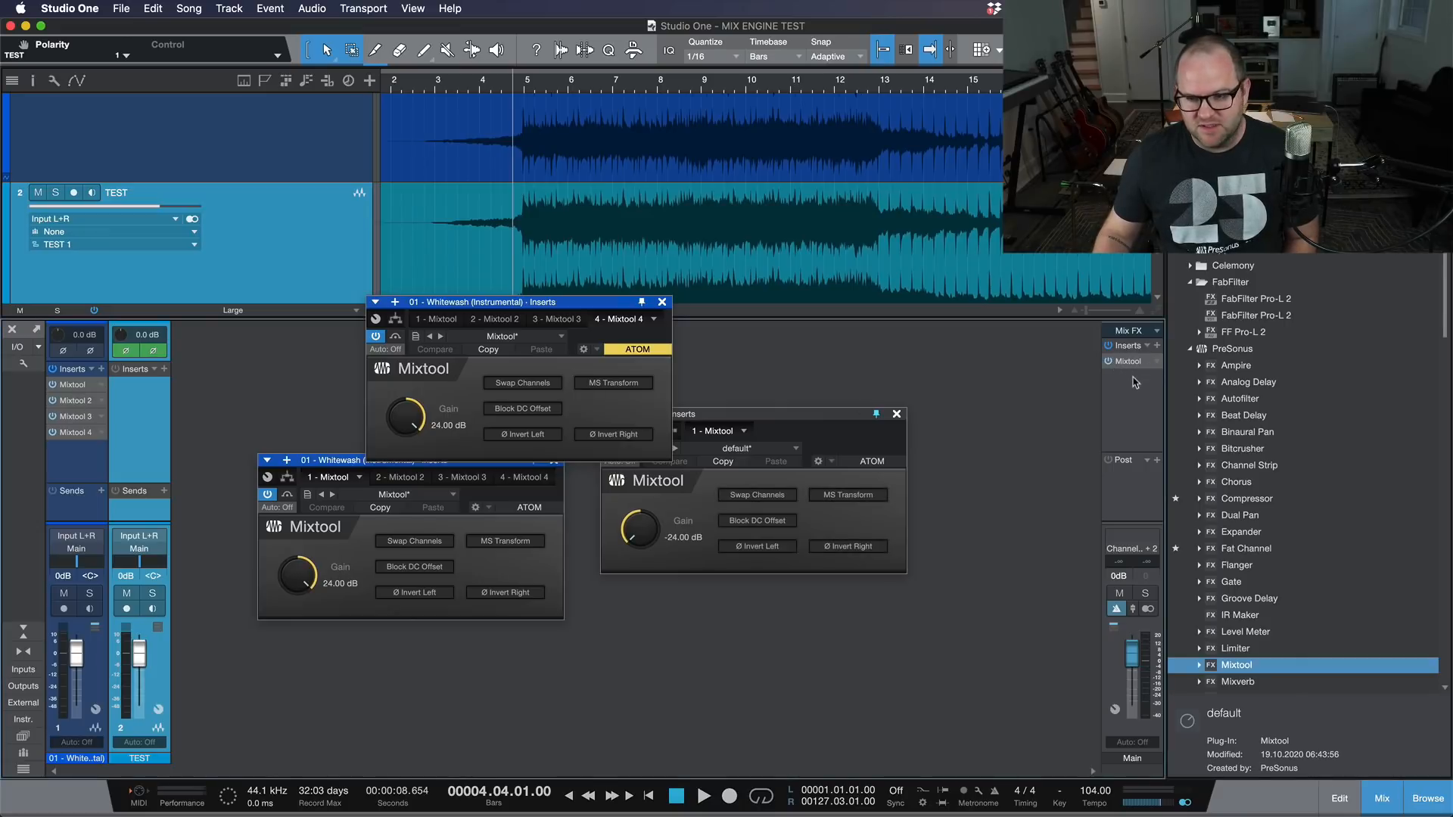
drag(1133, 376, 1133, 416)
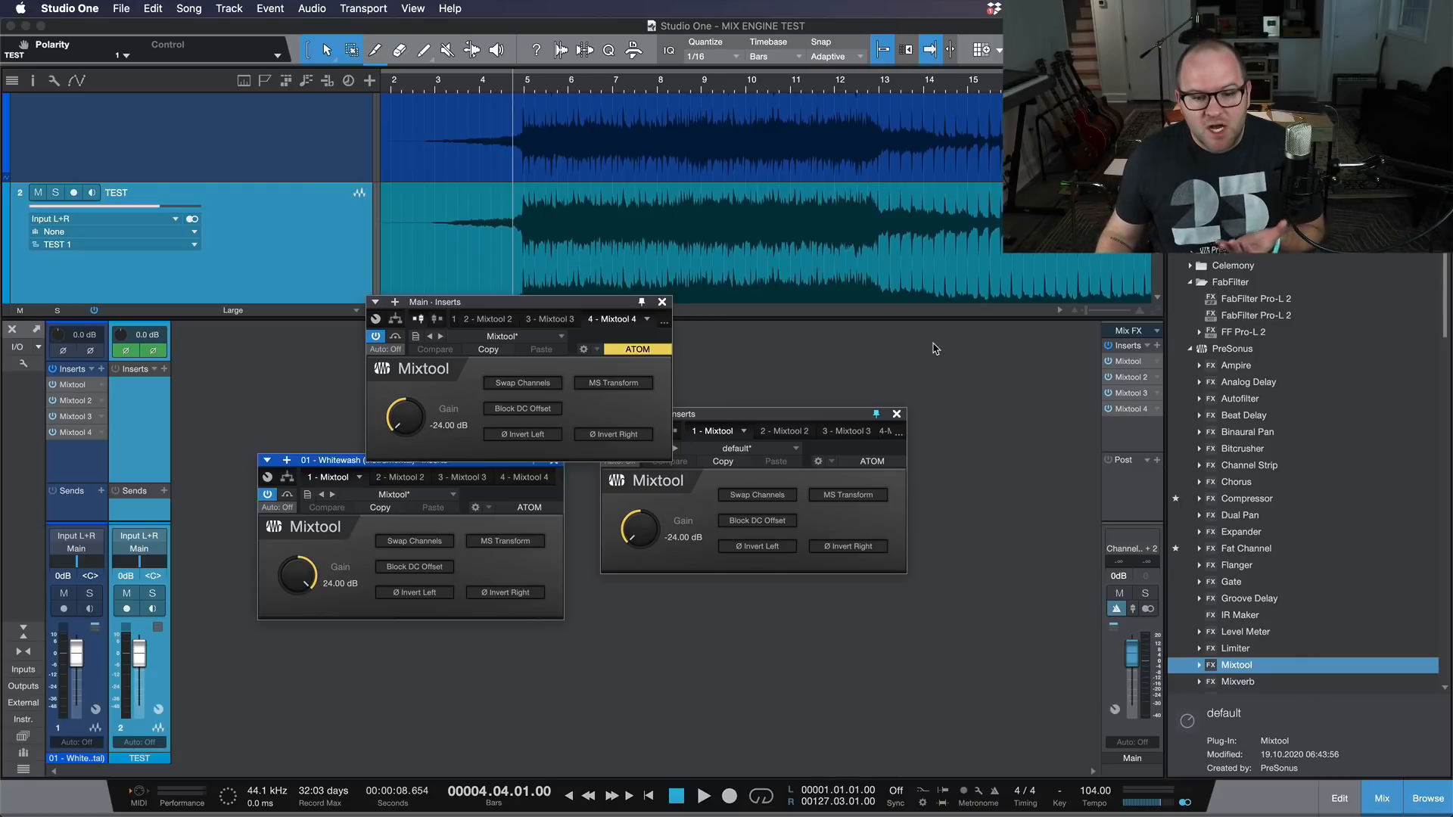
Step: Audition the boosted Whitewash track with the Main bus inserts bypassed, the TEST channel muted and its fader lowered to -∞
click(1109, 345)
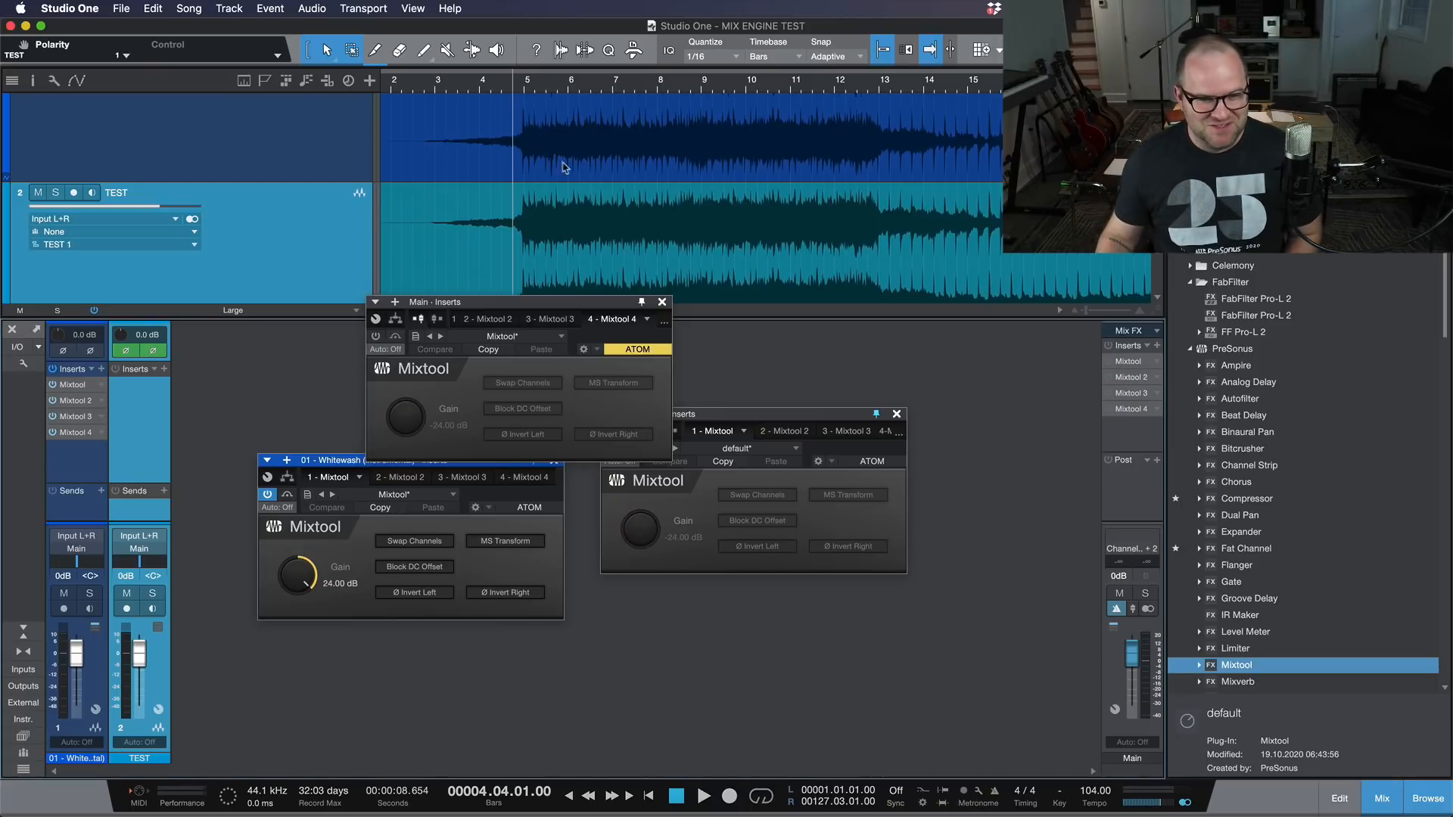
click(38, 193)
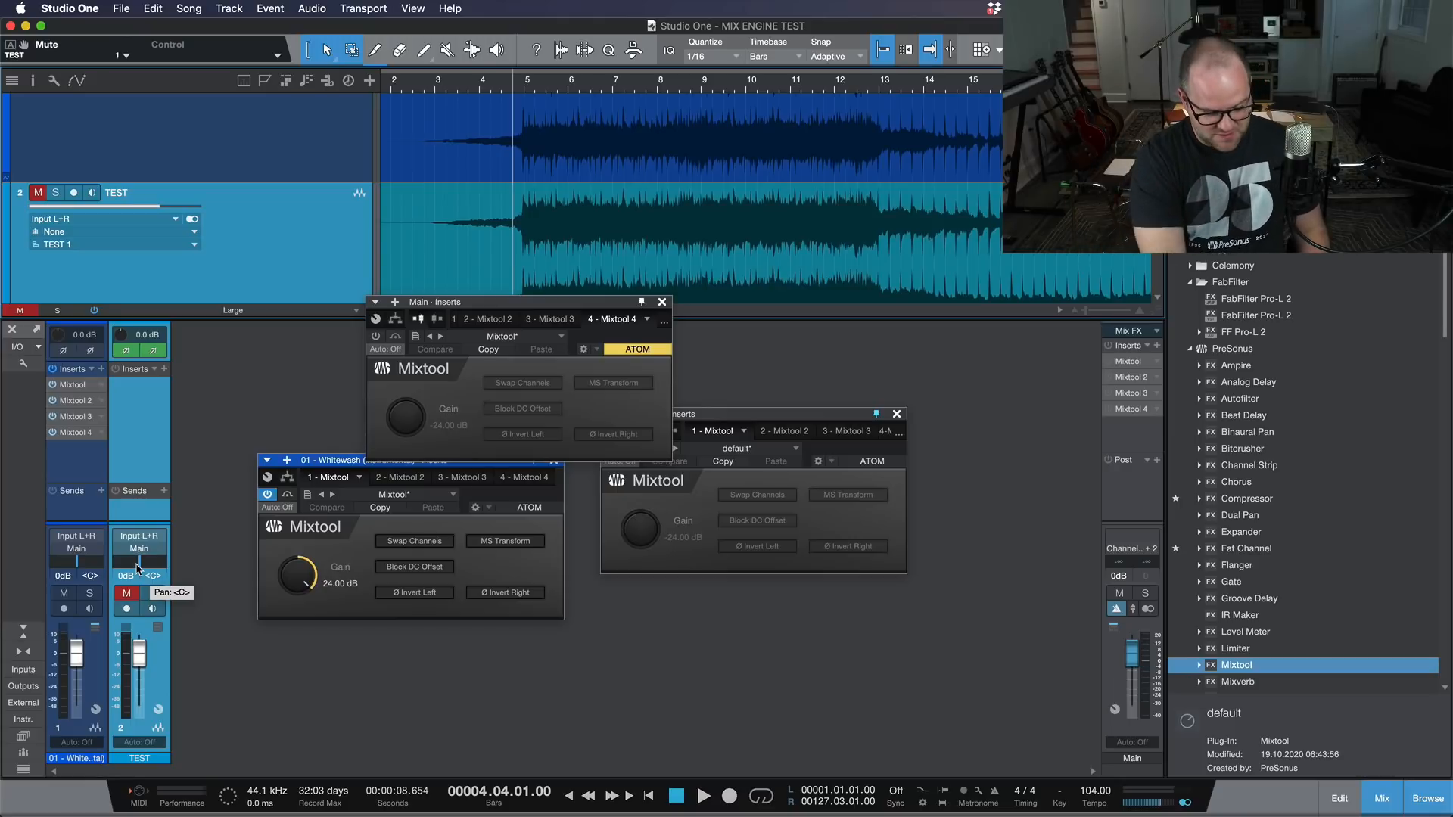
key(space)
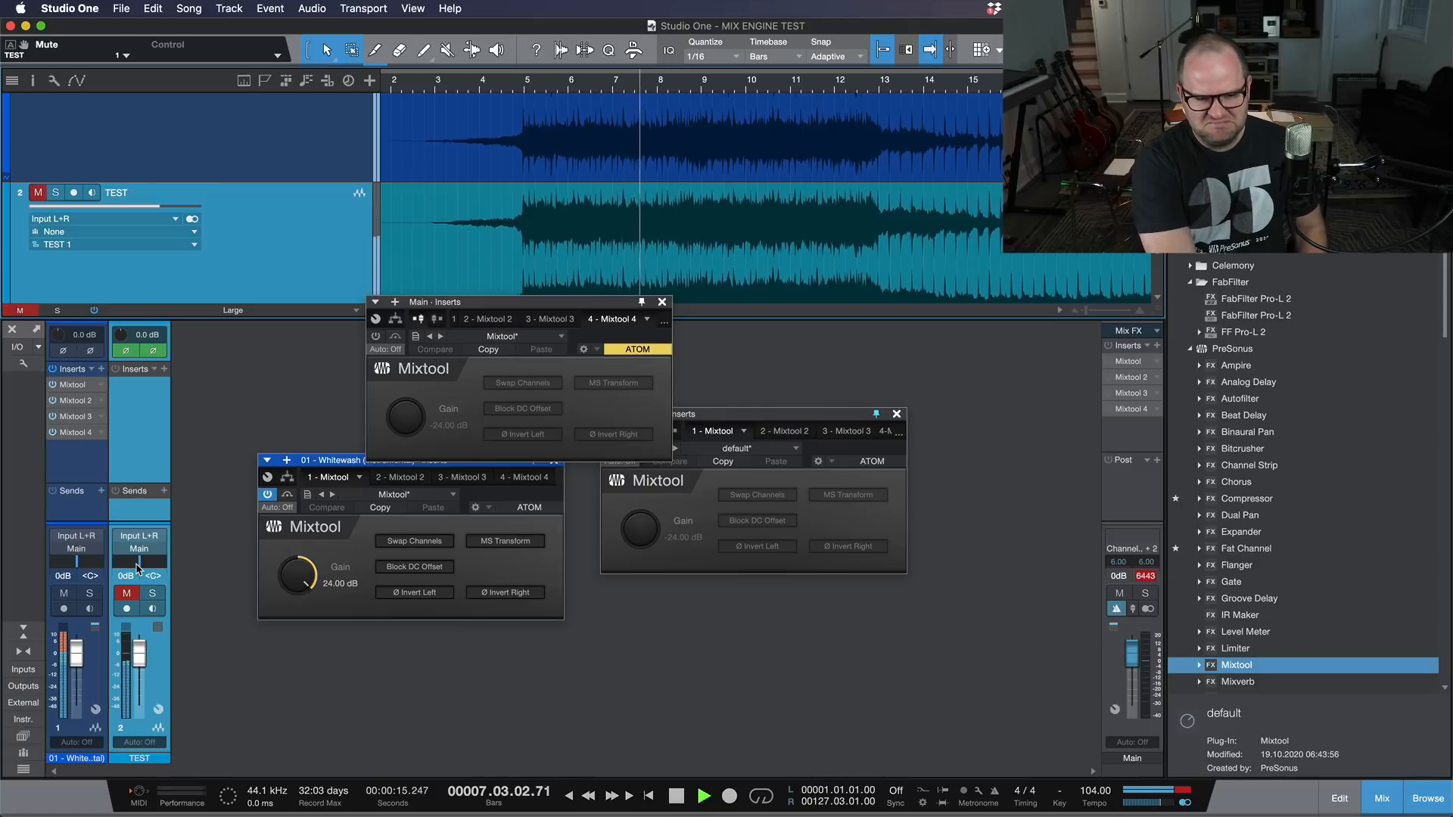
drag(143, 644, 140, 707)
key(space)
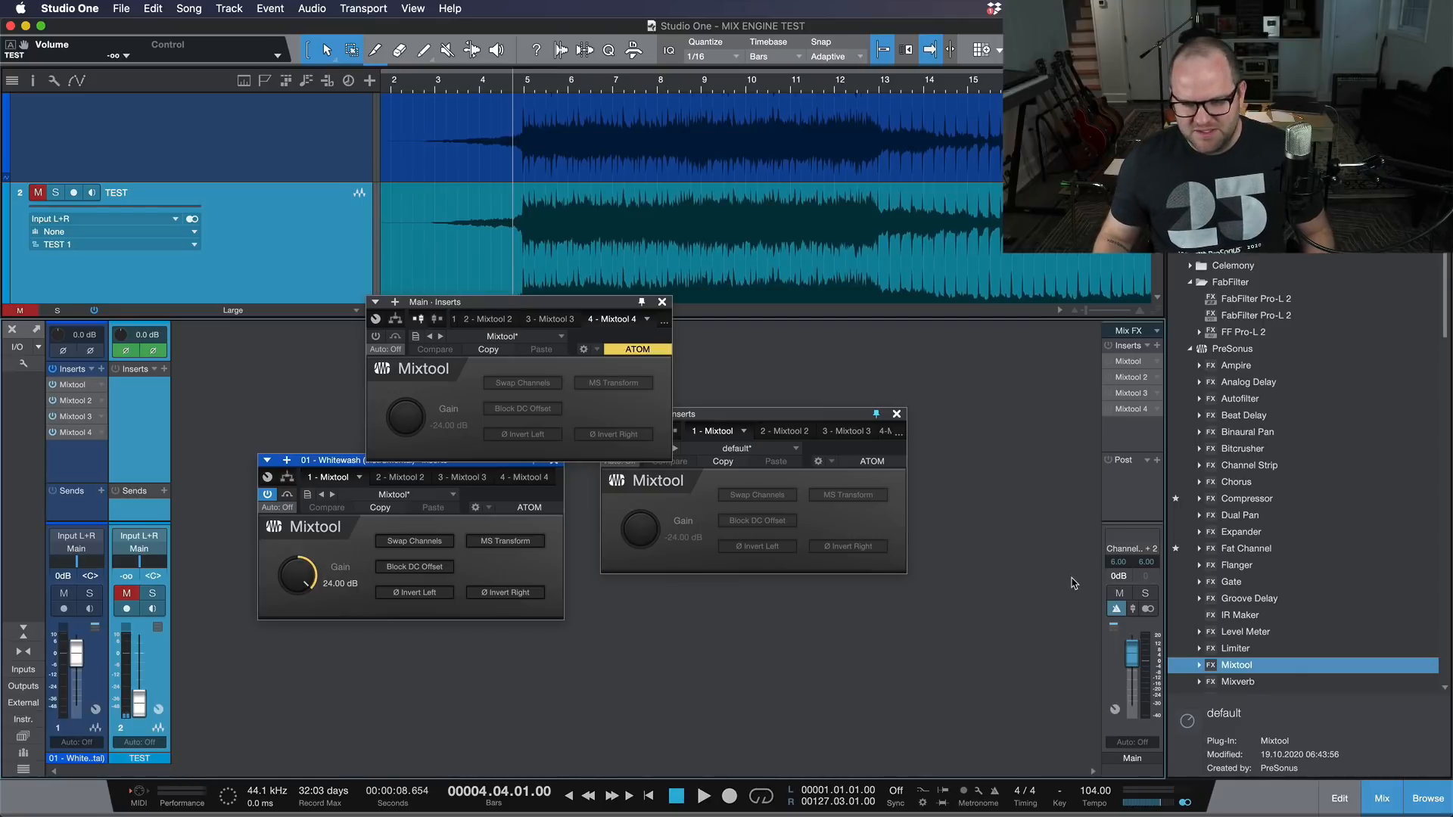
Step: Re-enable the Main bus inserts and start a 24* multiplication in Spotlight for the total gain
click(1108, 346)
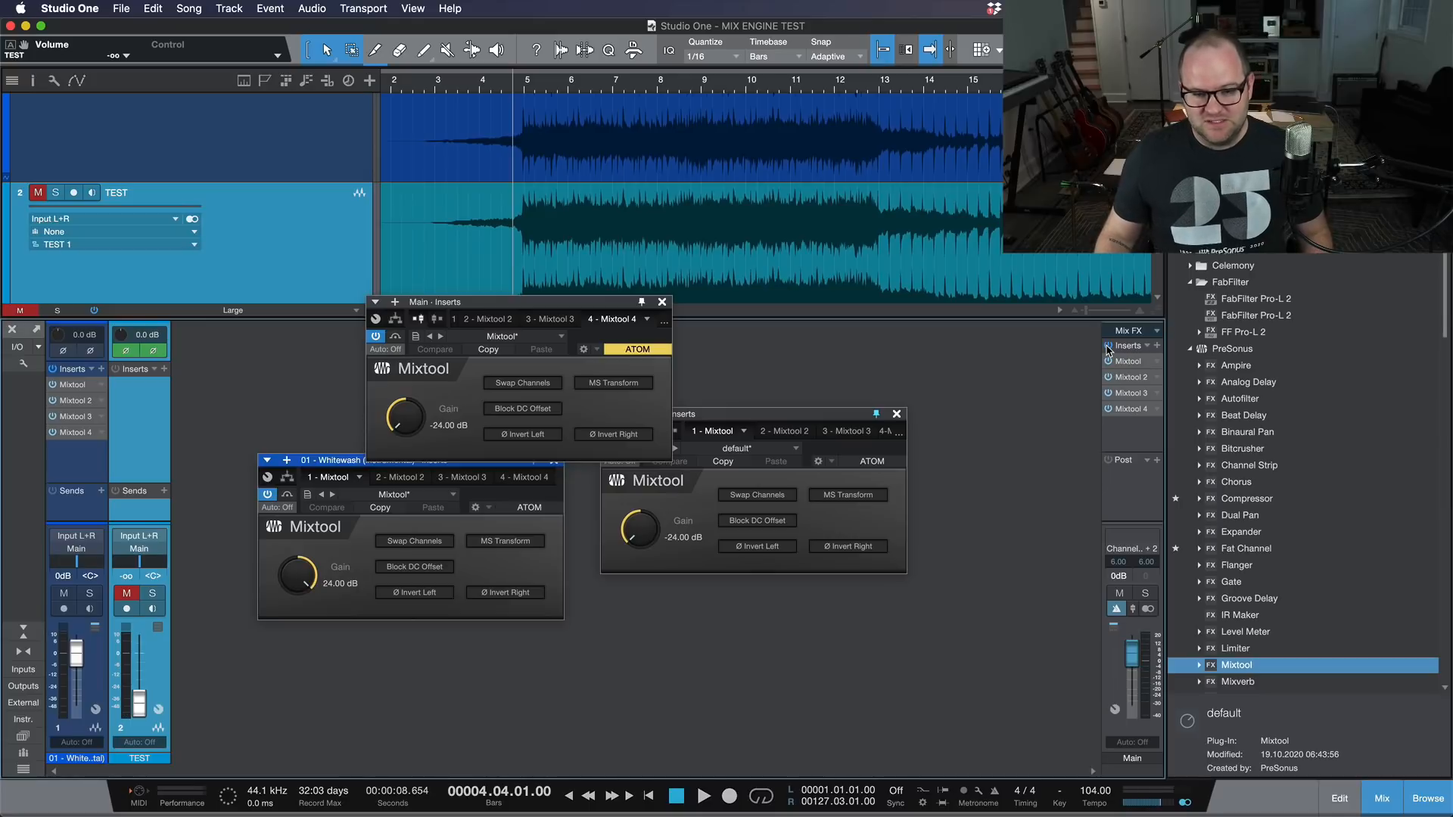
key(super+space)
text(24*)
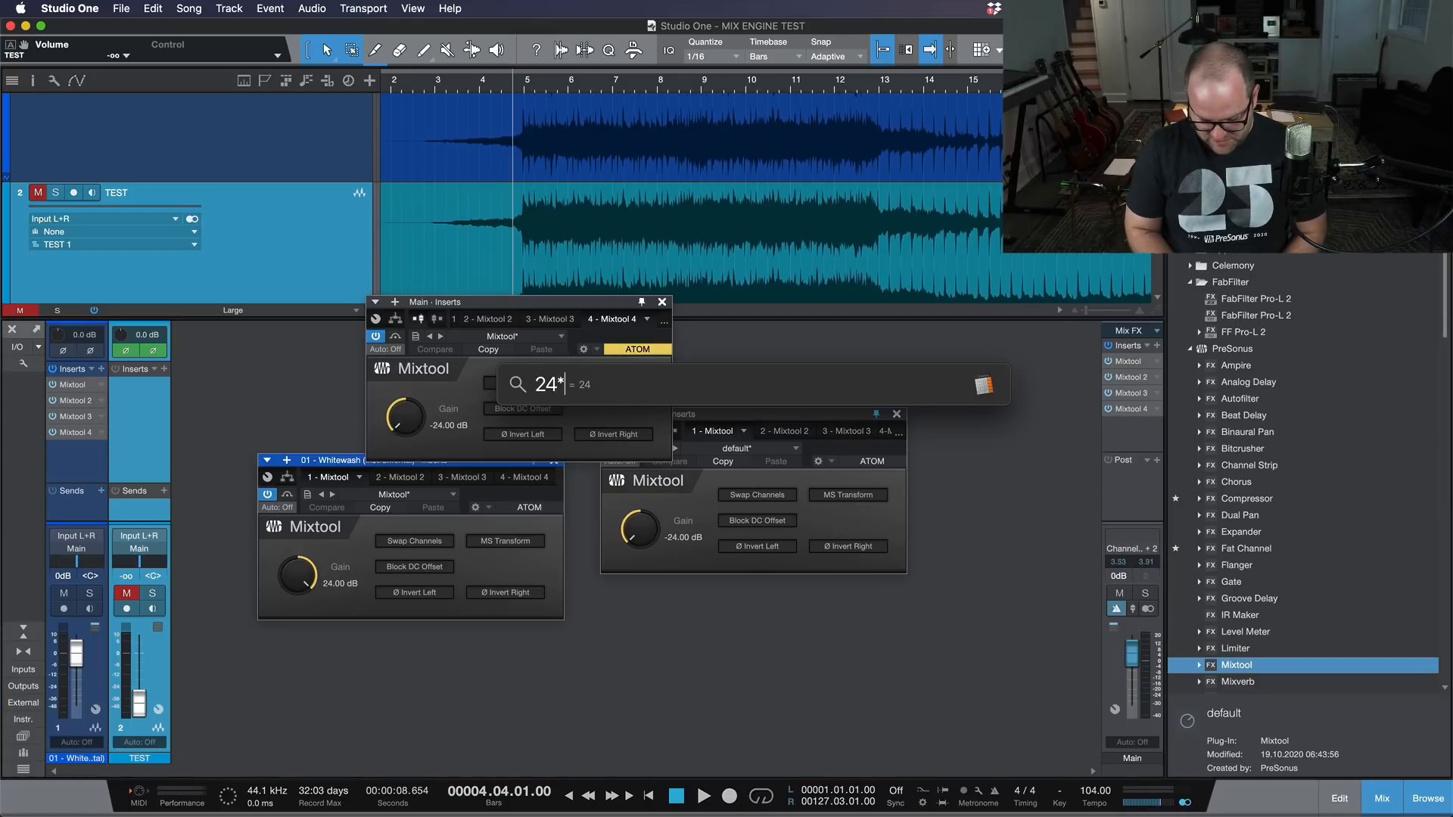
click(1056, 394)
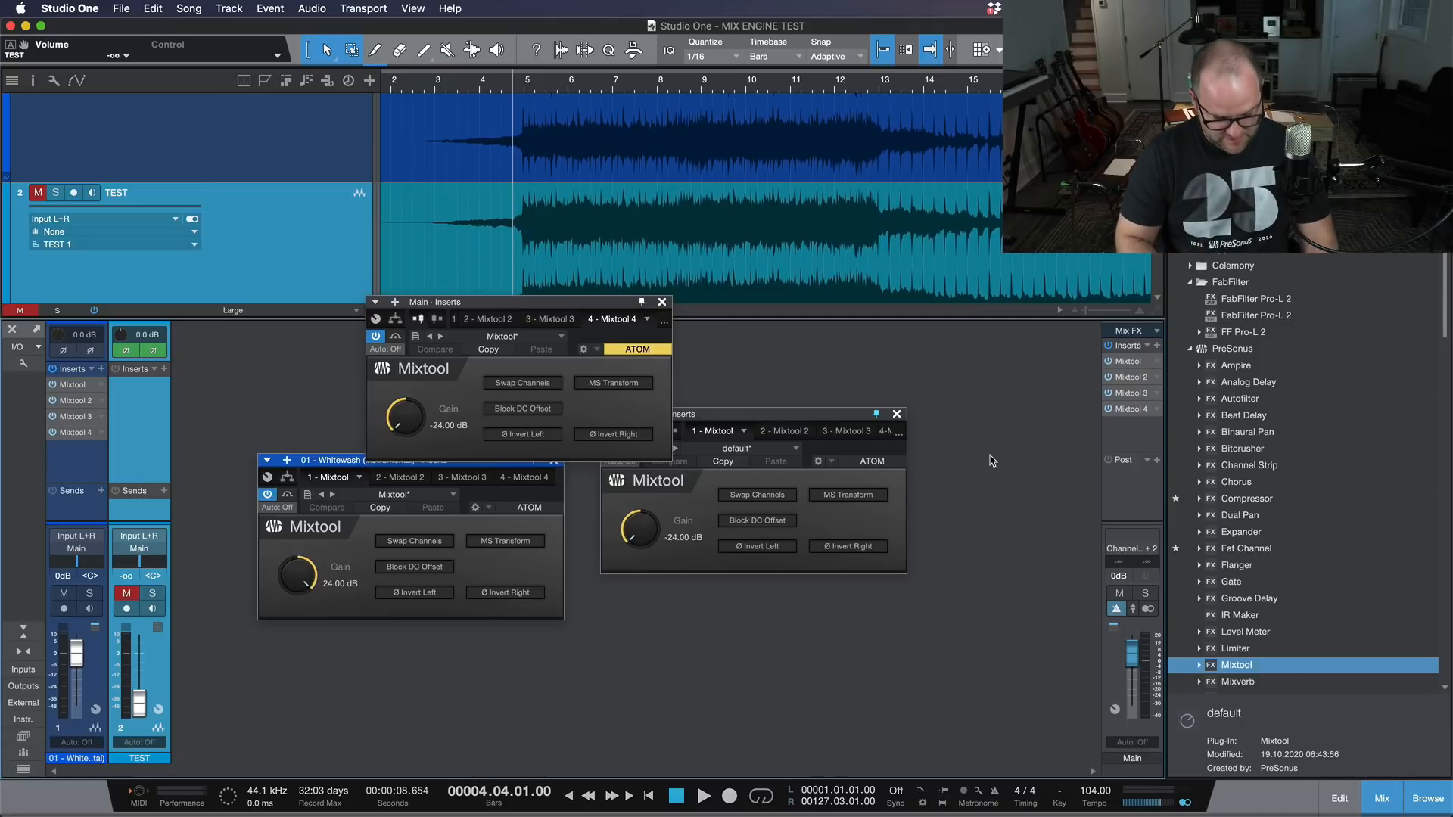
Step: Play the Whitewash track from just before bar 5 through the Mixtools on both the channel and the Main bus
key(space)
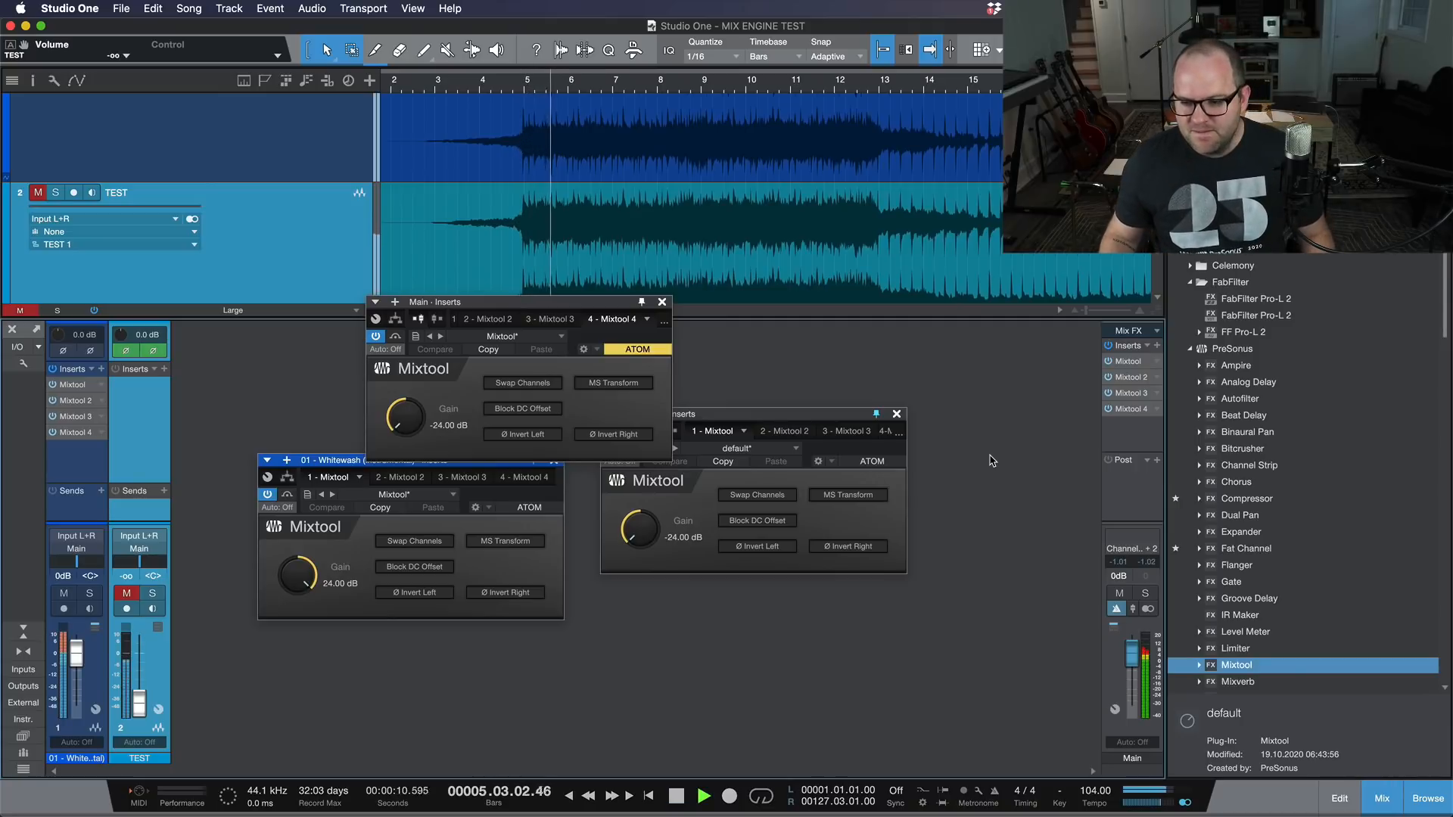